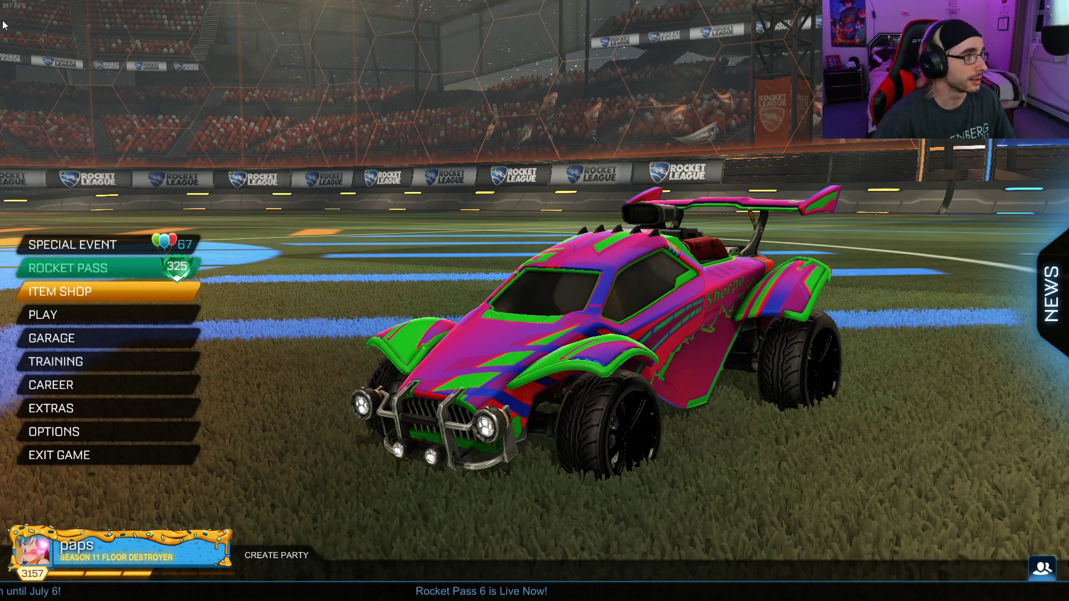
# - Review the video options, including the window, basic and advanced settings, and return to the main menu
pyautogui.click(64, 426)
pyautogui.click(645, 149)
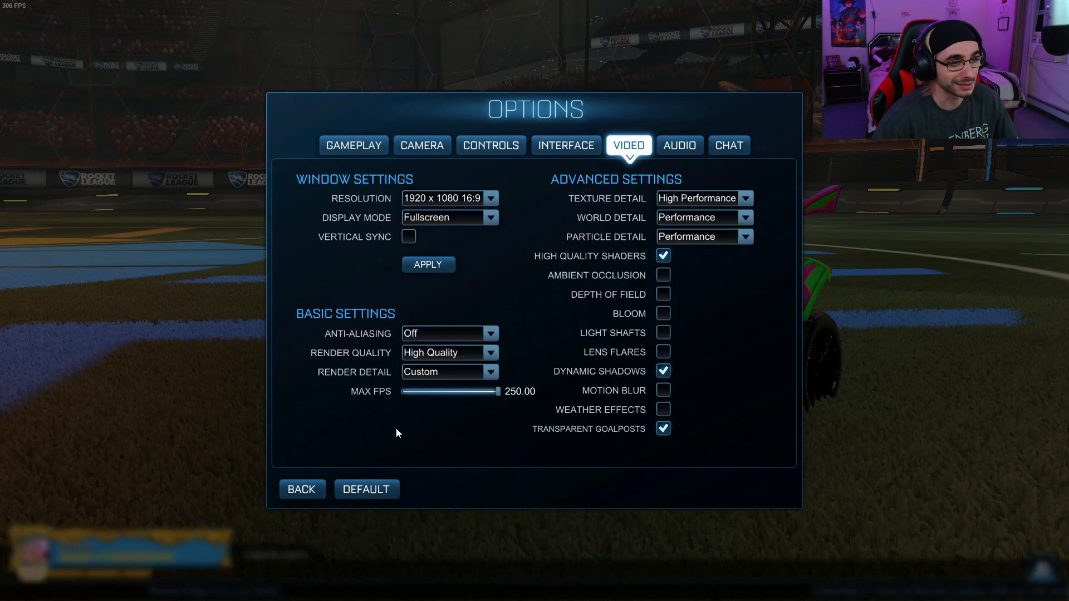
pyautogui.click(315, 489)
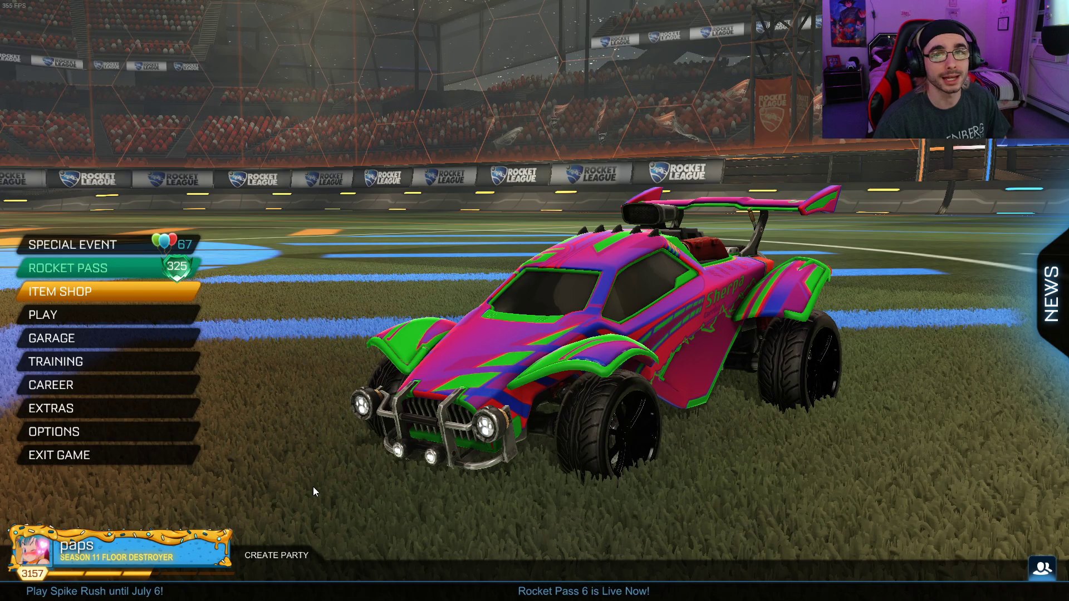
# - Review the keyboard/mouse and gamepad bindings in the control options, and return to the main menu
pyautogui.click(108, 427)
pyautogui.click(511, 155)
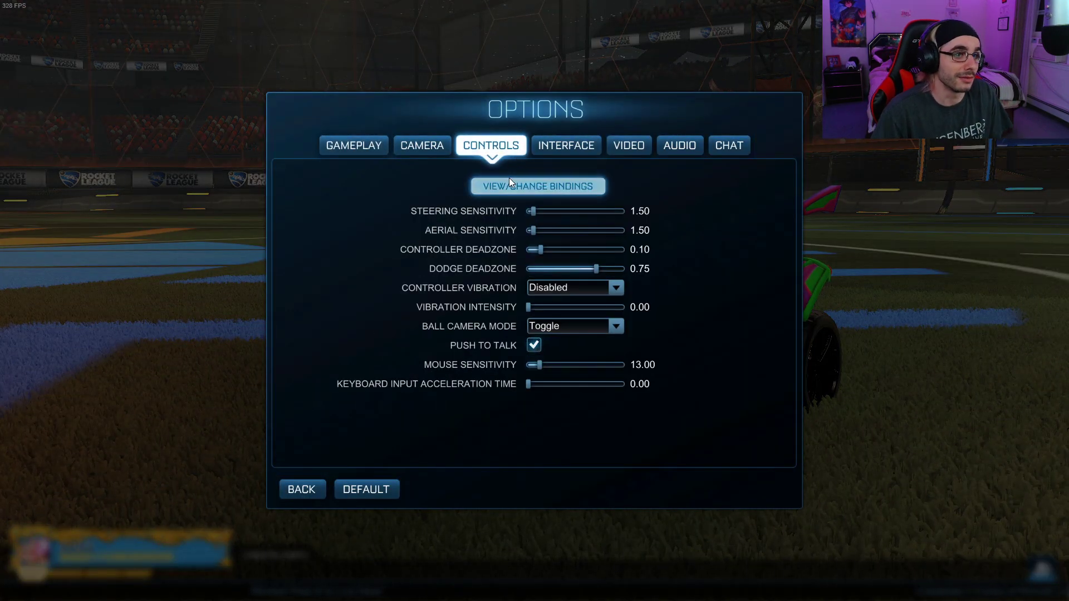
pyautogui.click(509, 181)
pyautogui.scroll(-10, 537, 276)
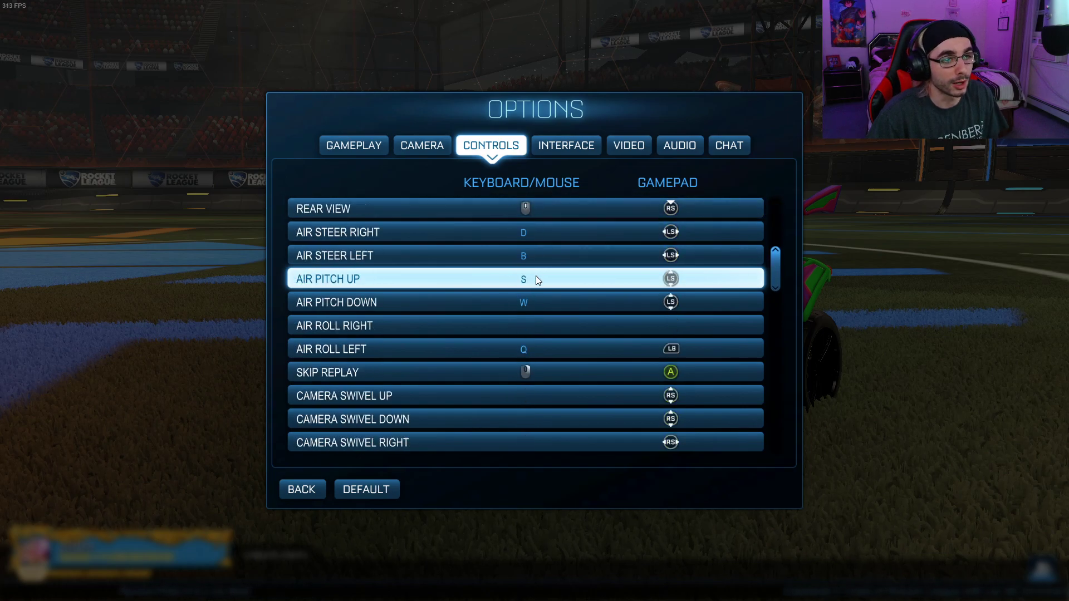
pyautogui.scroll(-6, 537, 267)
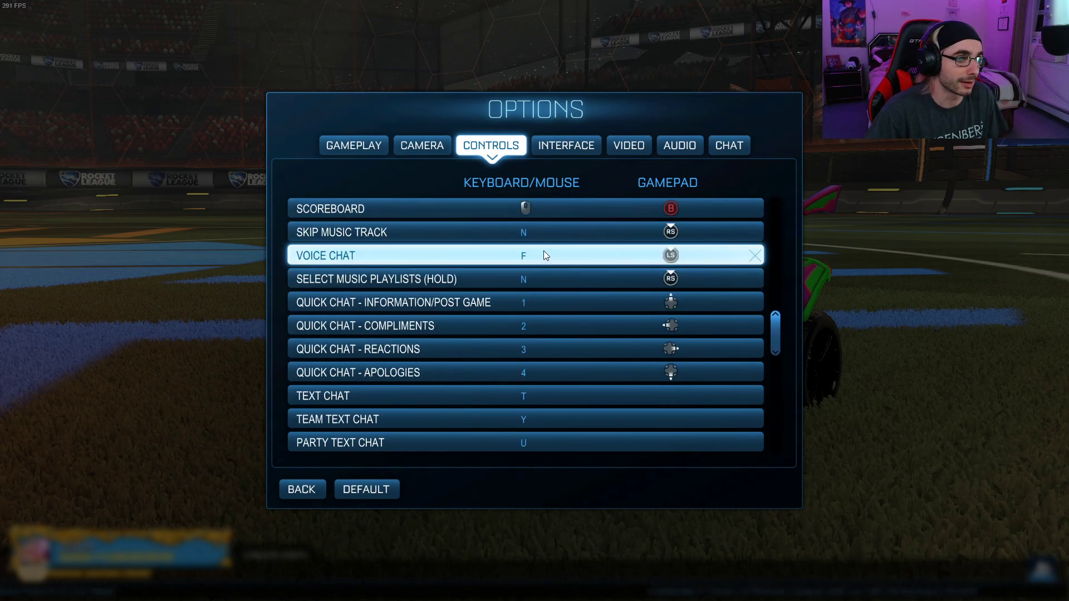
pyautogui.scroll(4, 646, 337)
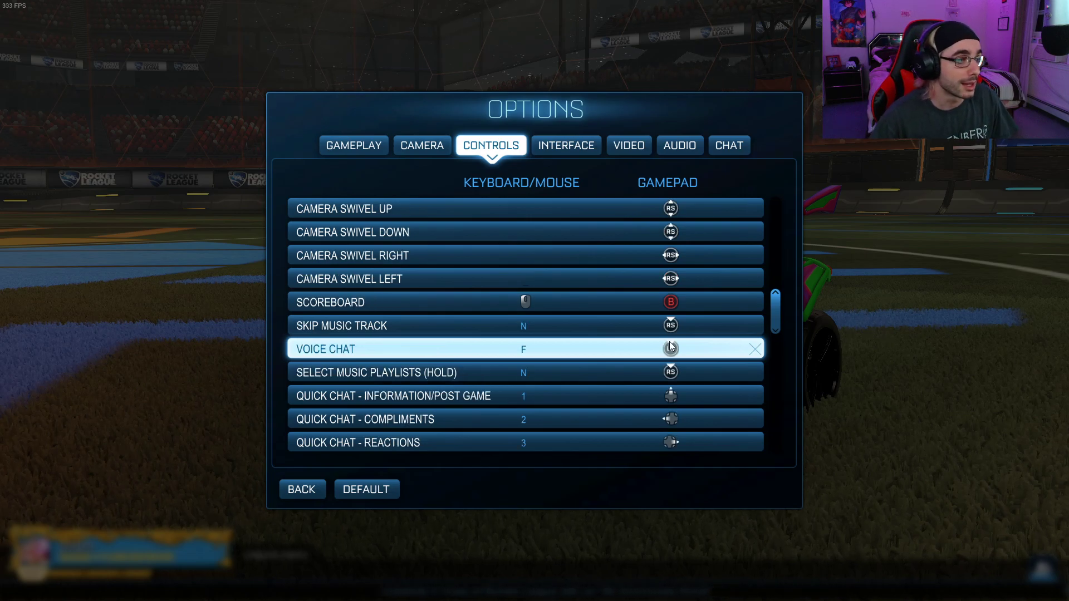
pyautogui.scroll(-1, 587, 275)
pyautogui.scroll(17, 587, 281)
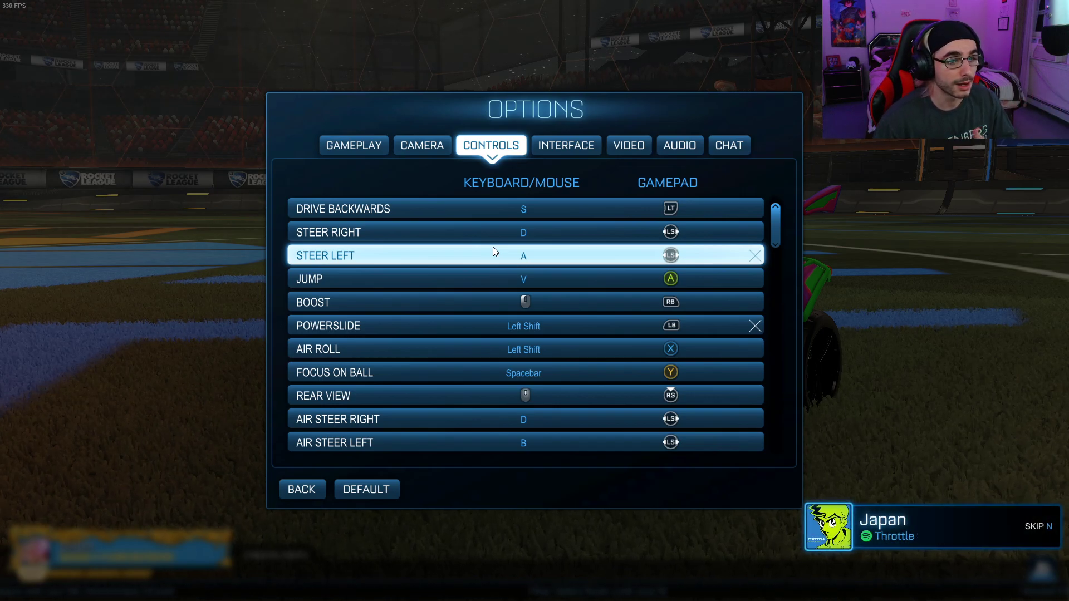
pyautogui.click(308, 489)
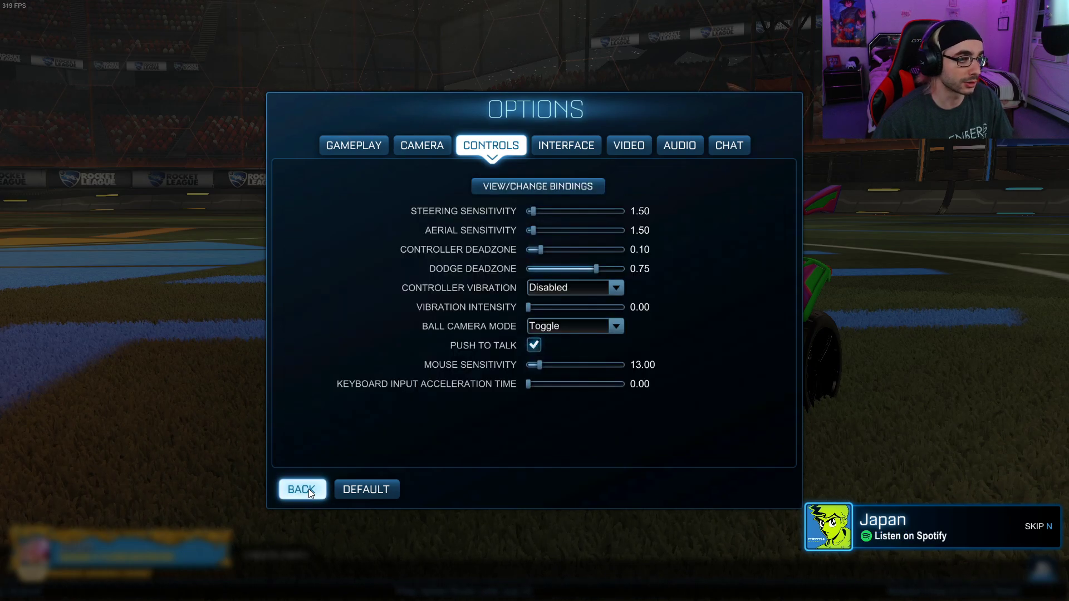
pyautogui.click(308, 489)
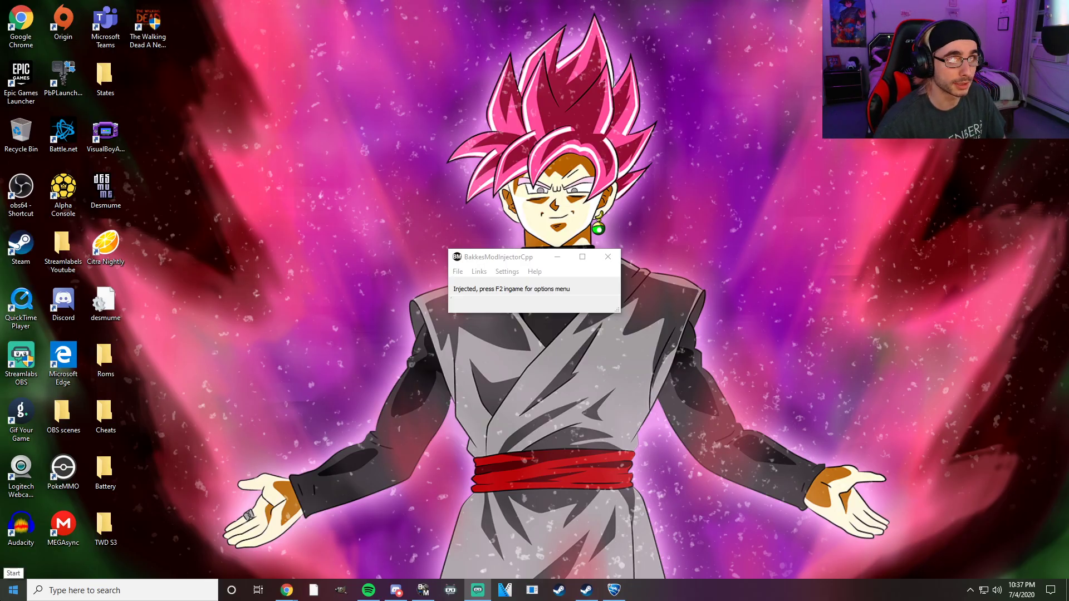
# - Search Windows for "file" and open File Explorer
pyautogui.click(140, 598)
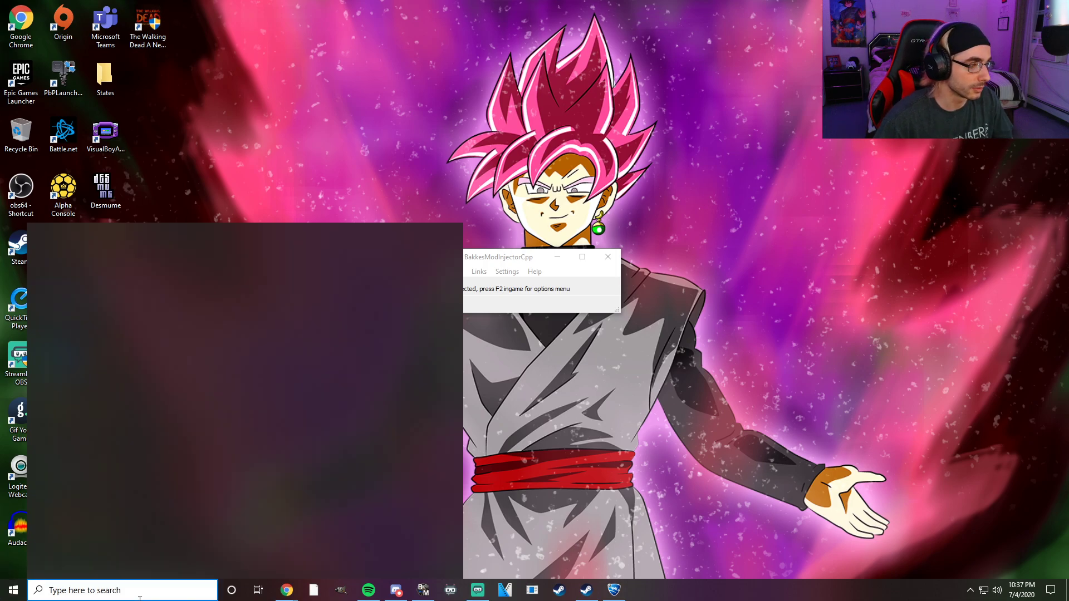
pyautogui.write('file')
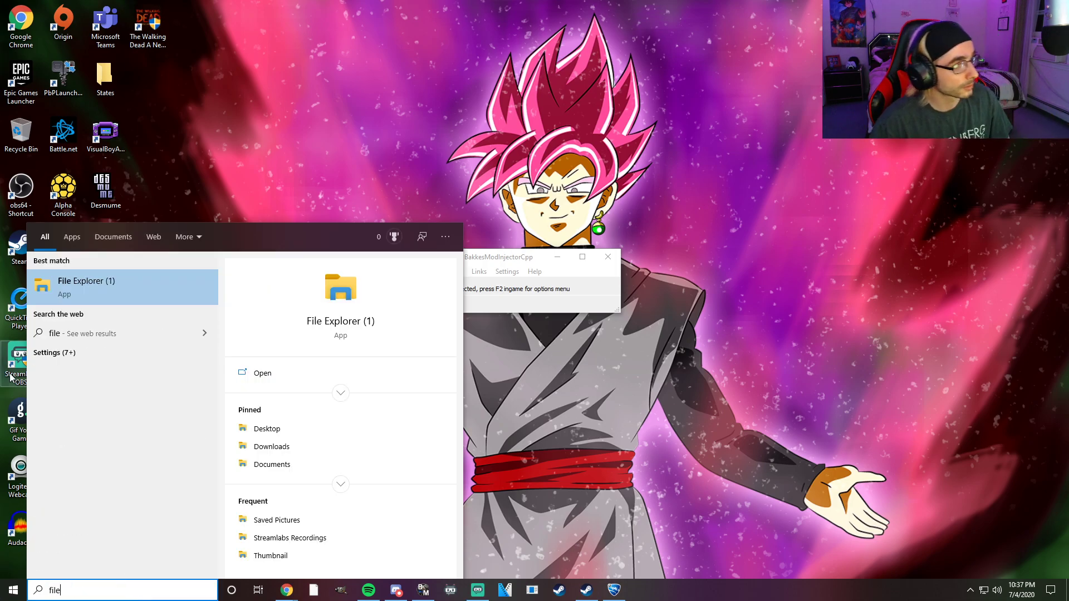
pyautogui.click(82, 289)
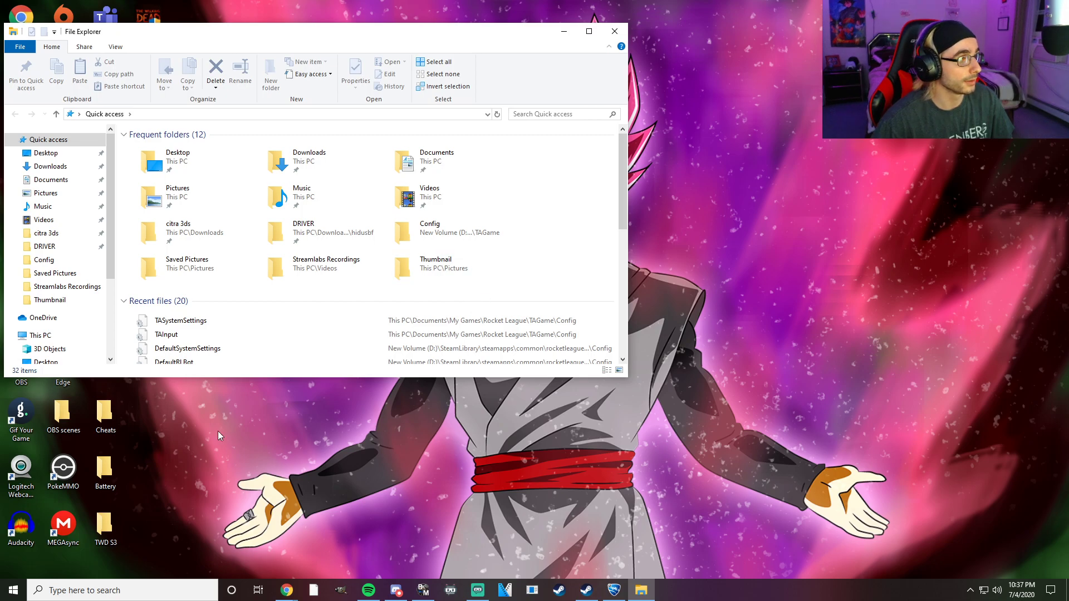
# - Open the Config folder under Documents, My Games, Rocket League, TAGame
pyautogui.click(51, 180)
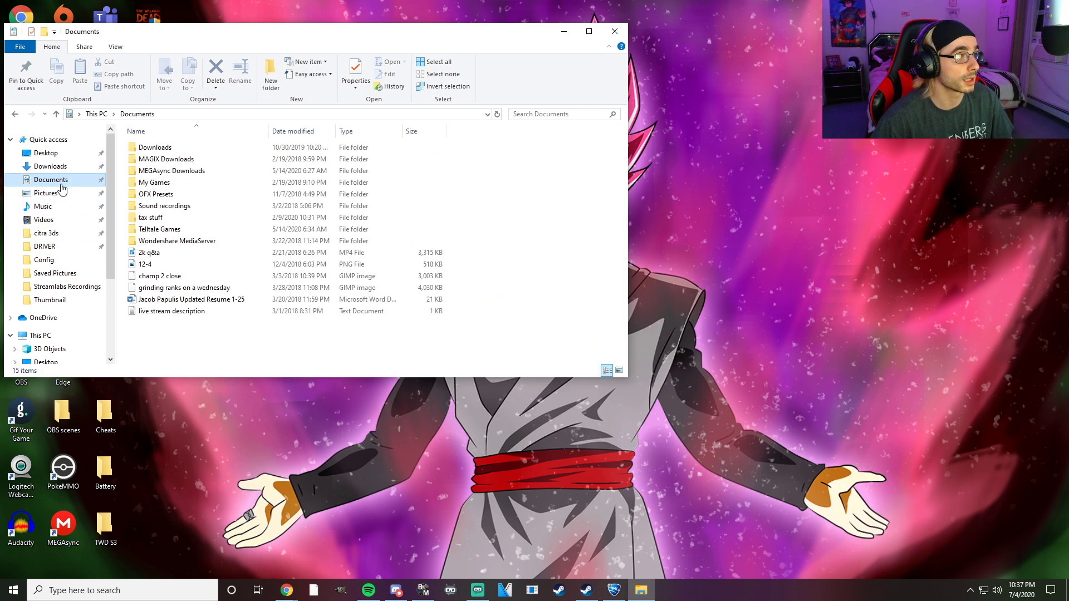
pyautogui.doubleClick(189, 181)
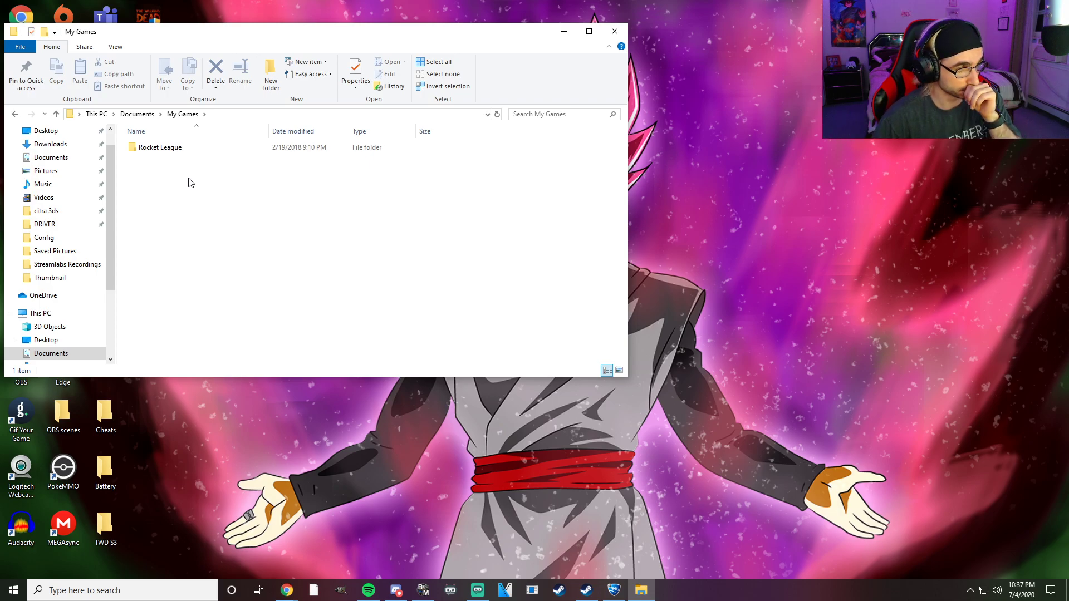
pyautogui.doubleClick(189, 148)
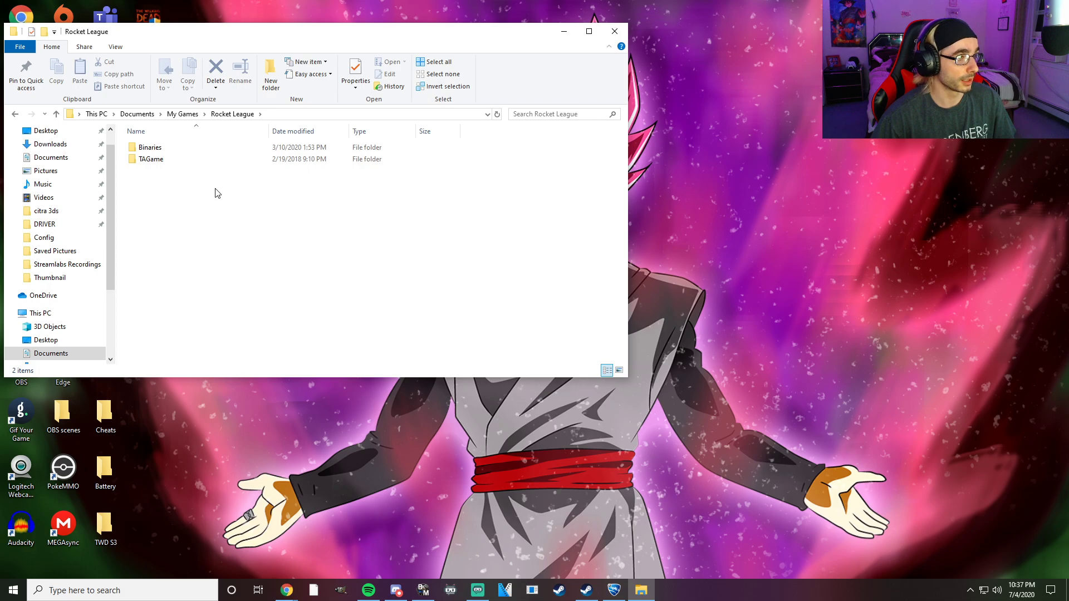
pyautogui.doubleClick(165, 149)
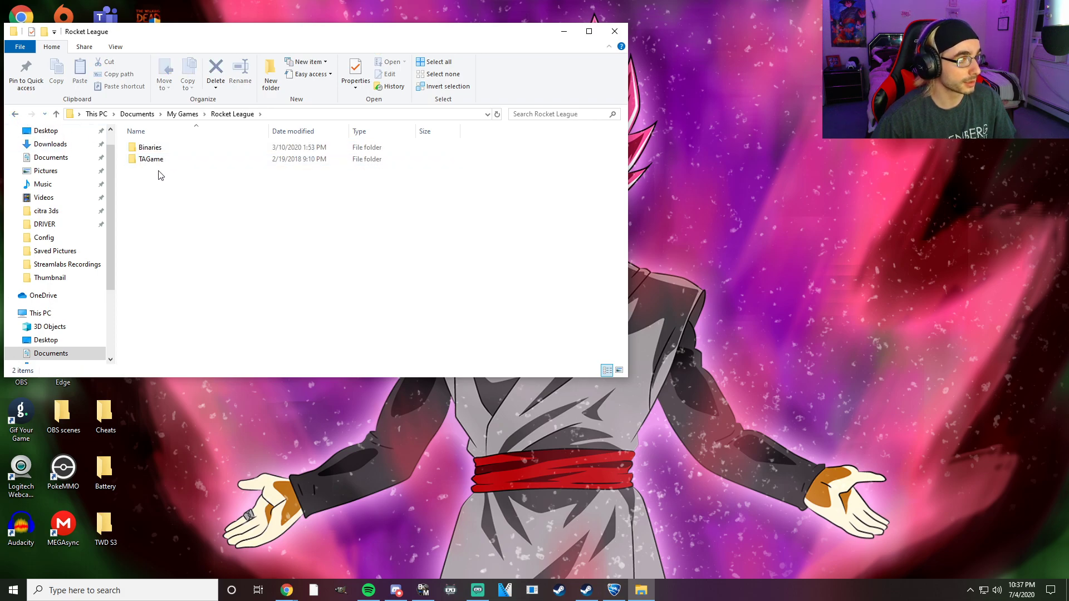
pyautogui.doubleClick(172, 162)
pyautogui.click(174, 164)
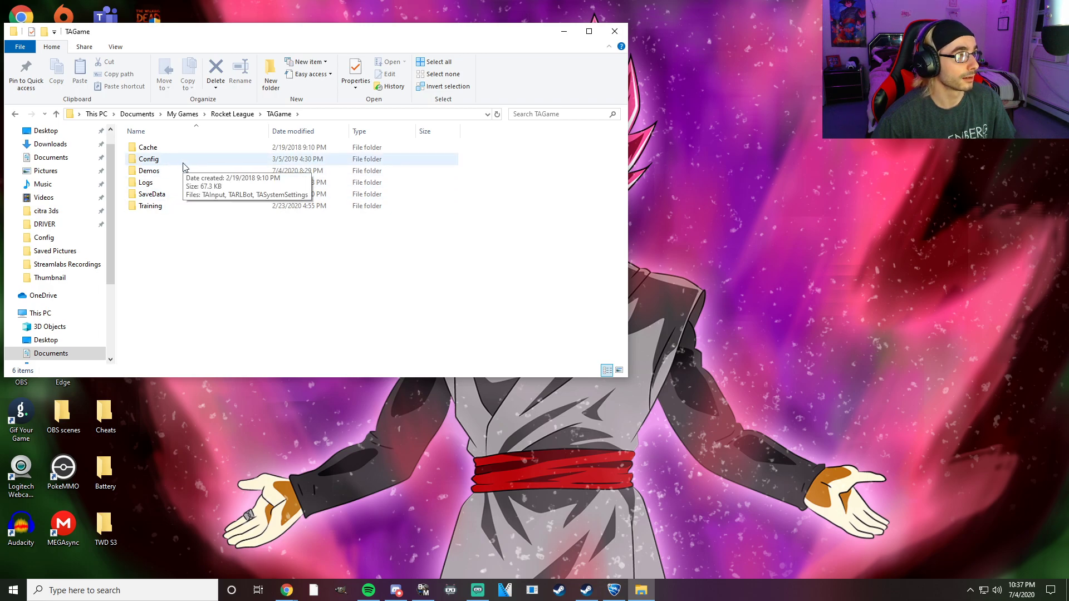
pyautogui.doubleClick(183, 165)
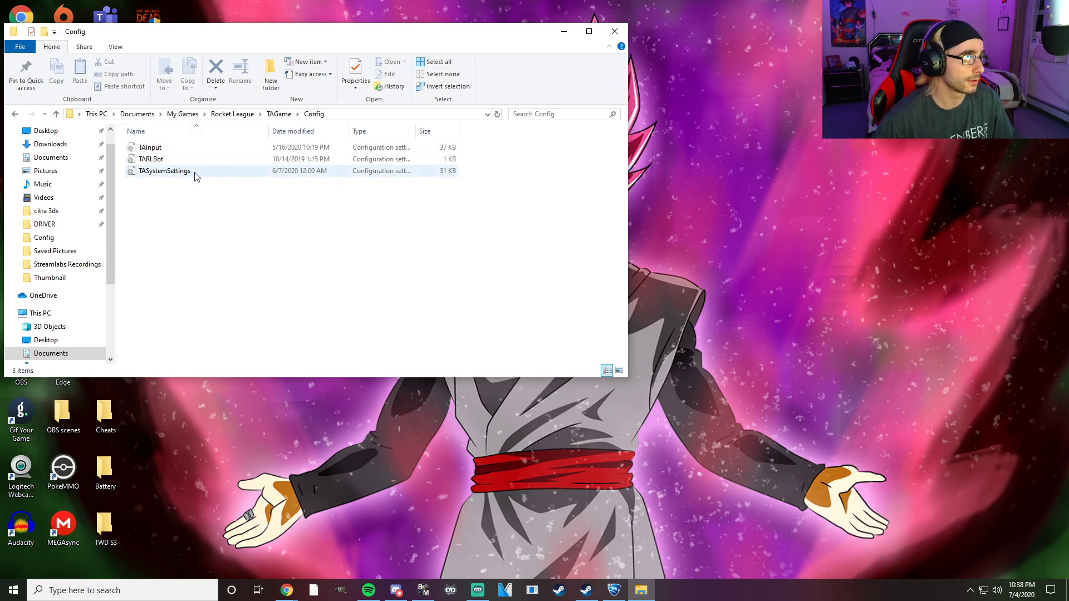
# - Open TASystemSettings in Notepad, find the AllowPerFrameSleep line, and close the file without editing it
pyautogui.doubleClick(168, 173)
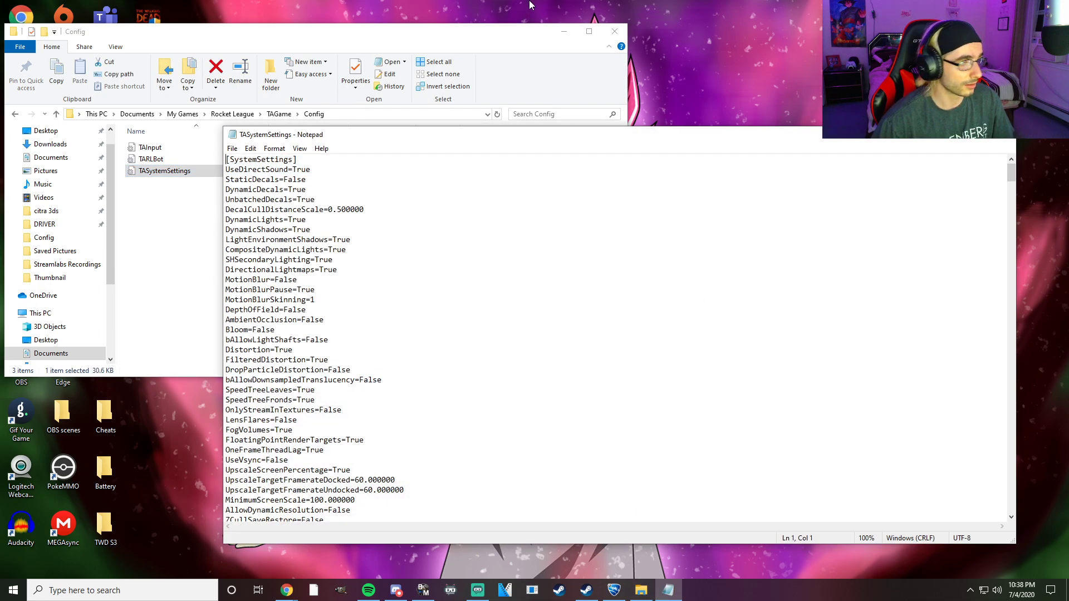
pyautogui.scroll(-13, 370, 315)
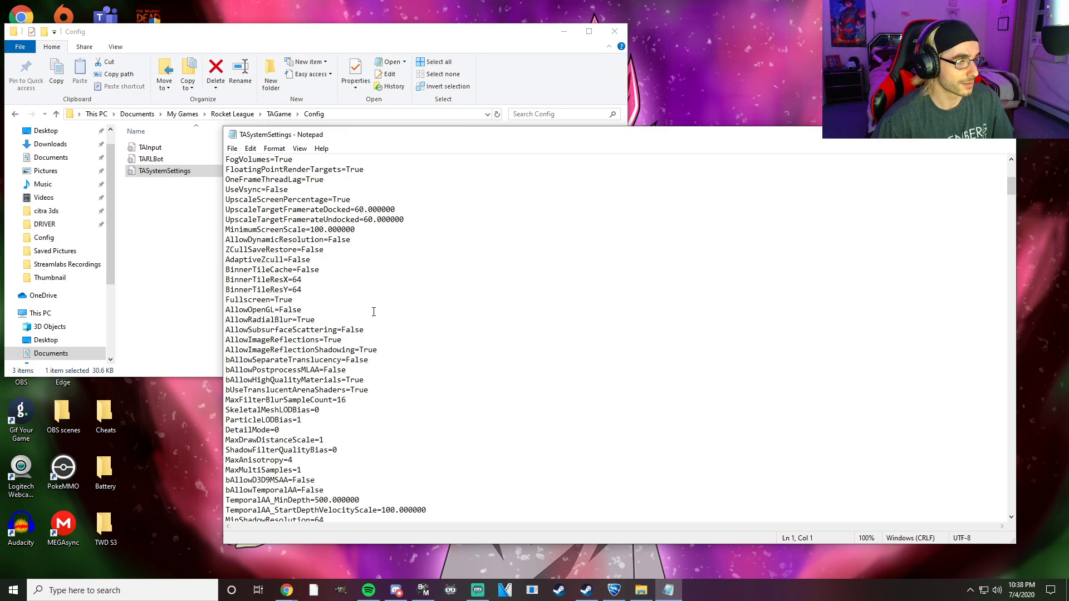
pyautogui.scroll(-15, 374, 312)
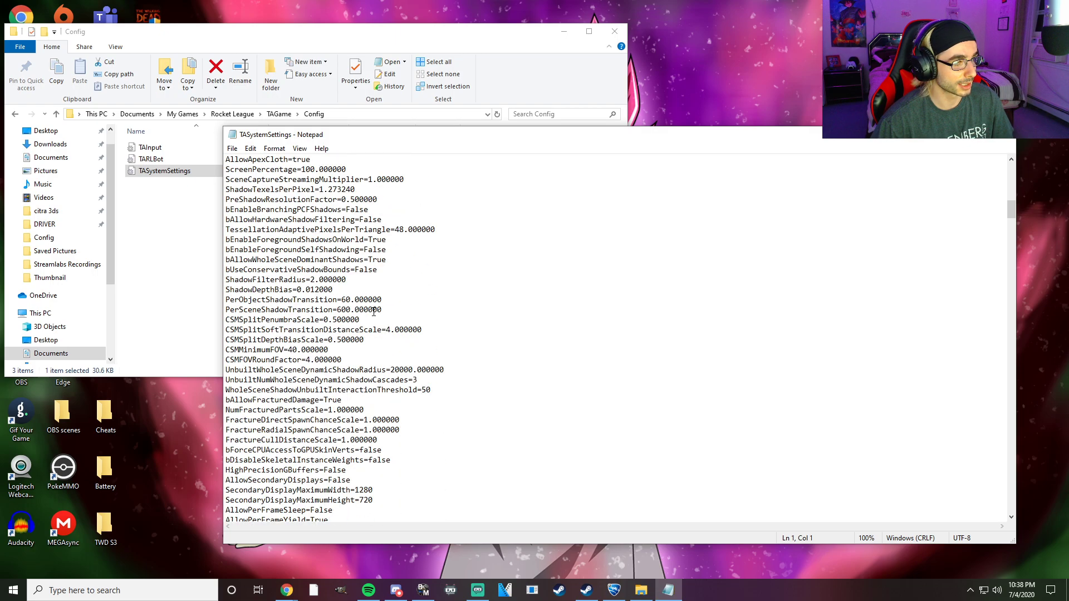
pyautogui.scroll(-2, 373, 311)
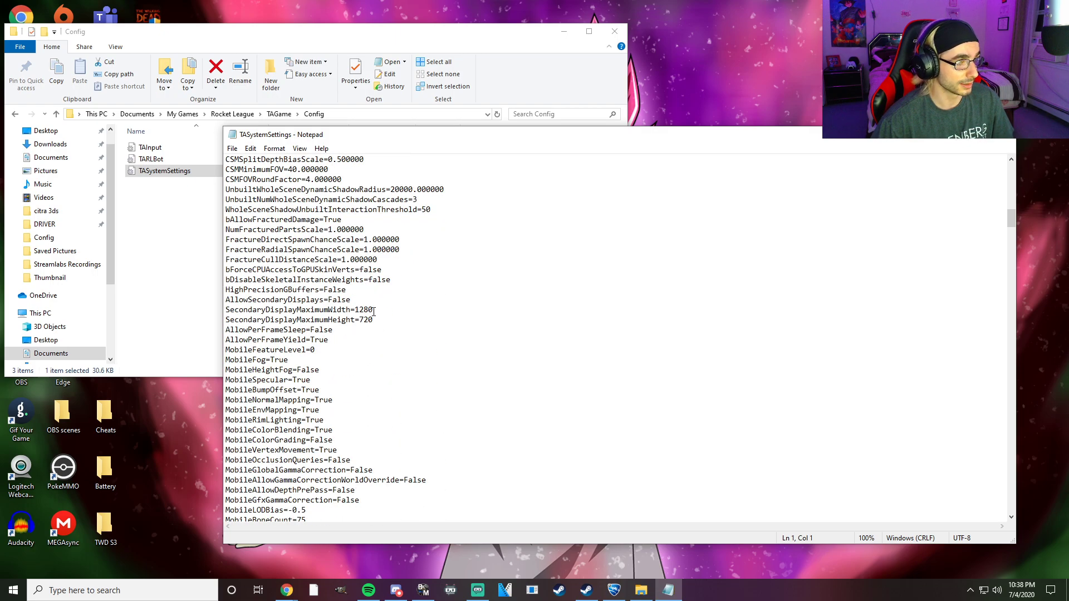
pyautogui.scroll(-18, 373, 312)
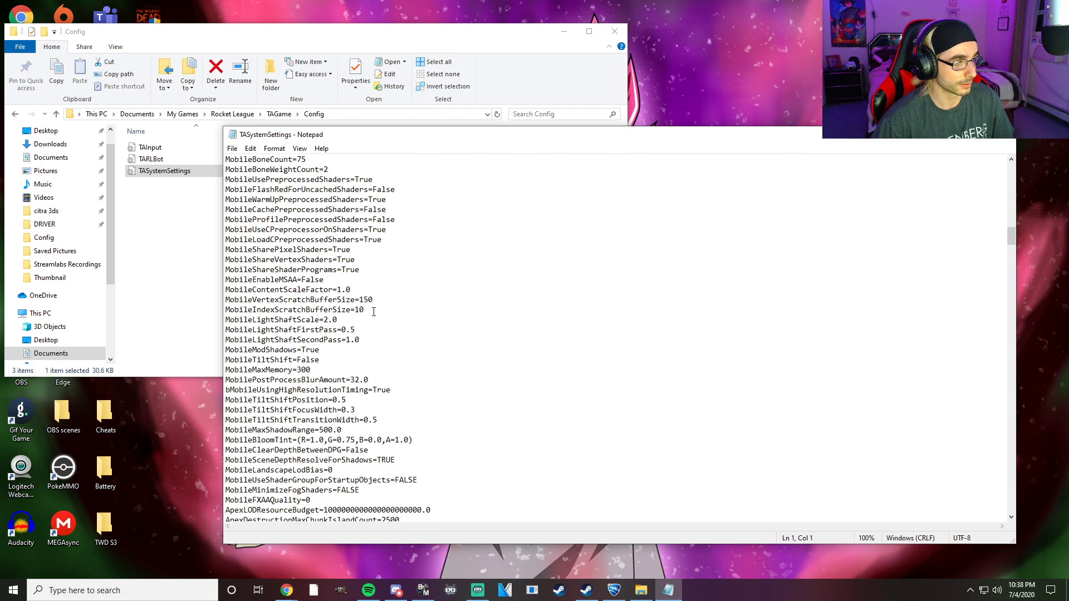
pyautogui.scroll(-3, 374, 312)
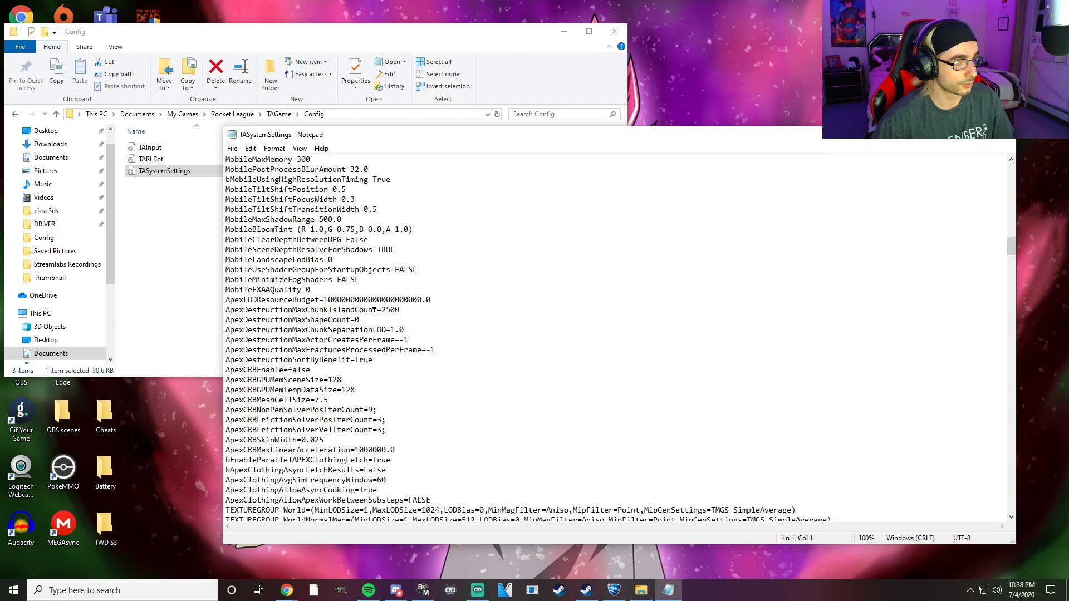
pyautogui.scroll(15, 373, 312)
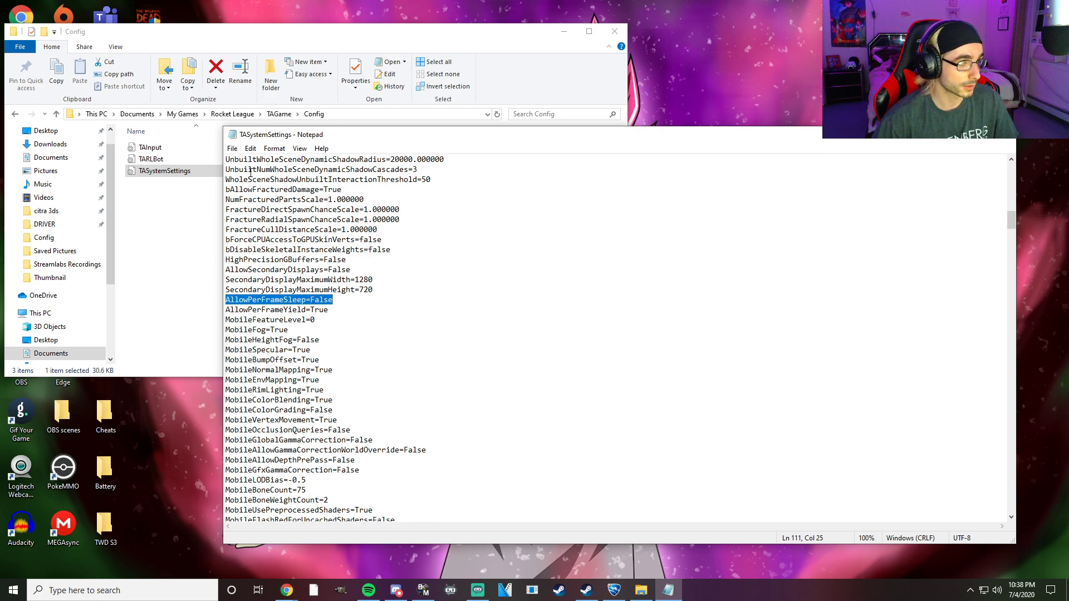
pyautogui.click(232, 149)
pyautogui.click(521, 246)
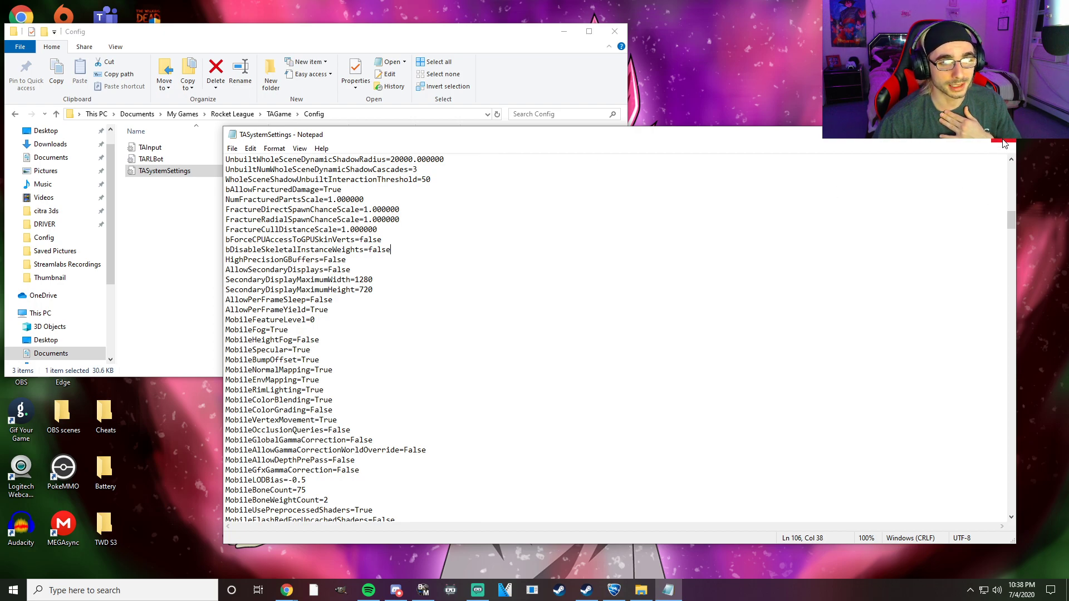
pyautogui.click(1004, 143)
# - Check the file attributes of TASystemSettings in its properties, and close them without changes
pyautogui.rightClick(199, 172)
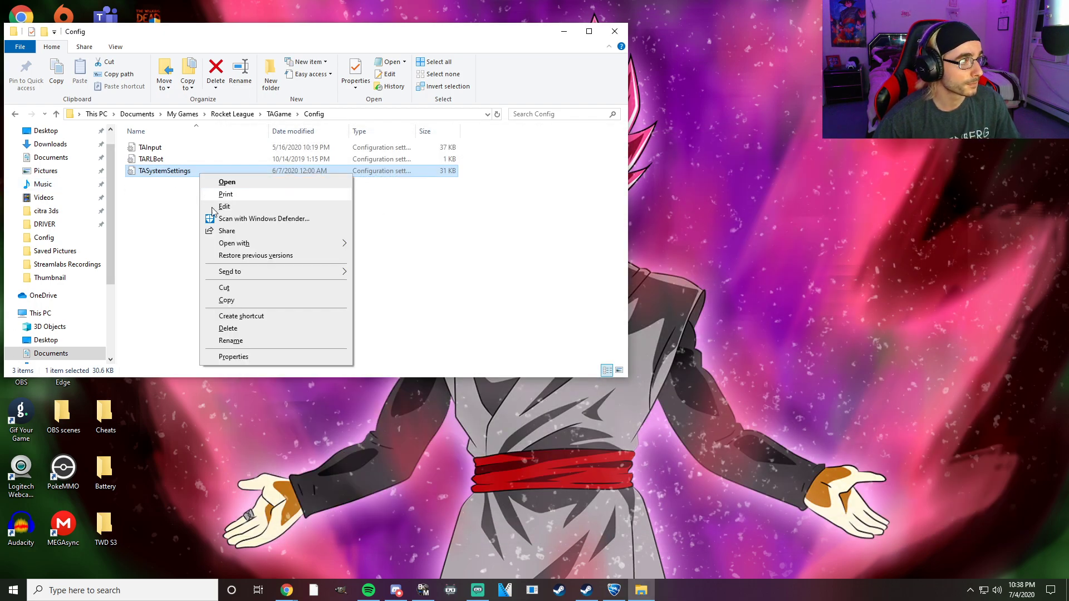
pyautogui.click(245, 357)
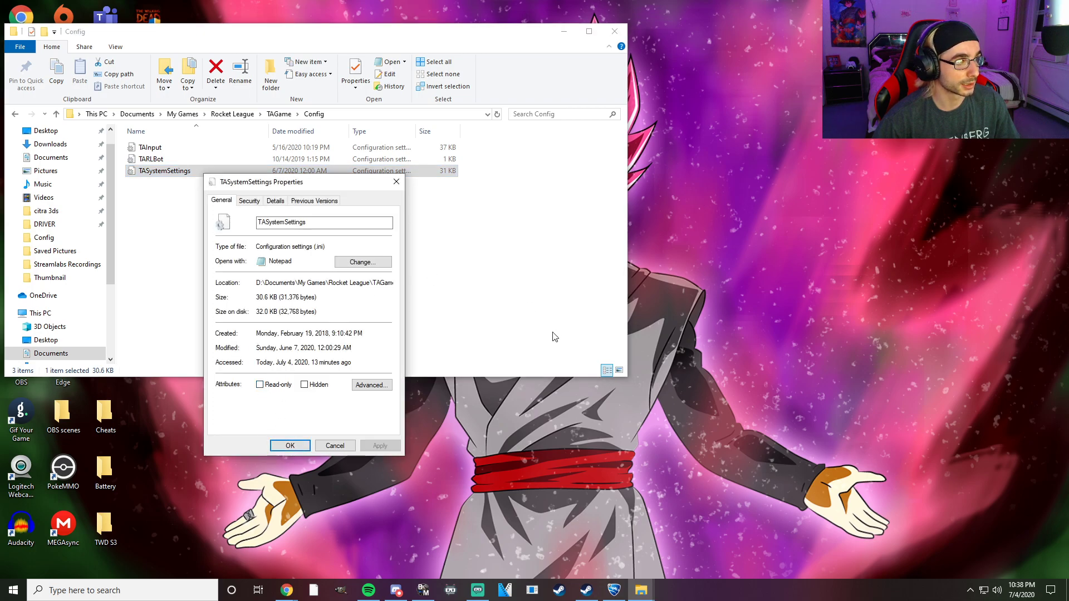
pyautogui.click(396, 182)
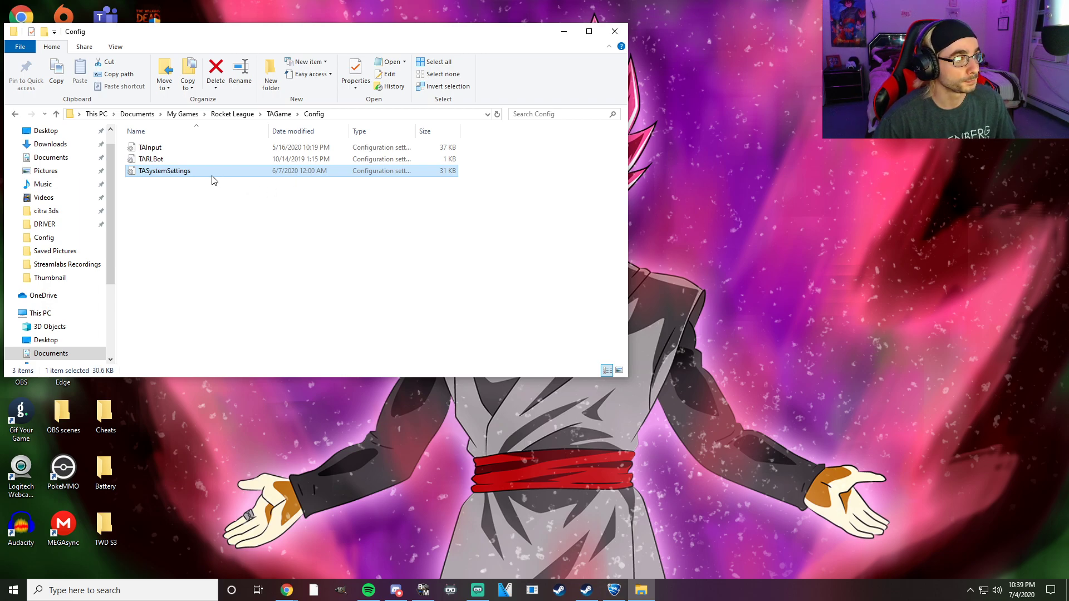
# - Open TAInput in Notepad and look through its PCBindings, GamepadBindings and SteamInputBindings entries, returning to the gamepad Jump, Boost and Handbrake lines
pyautogui.doubleClick(166, 147)
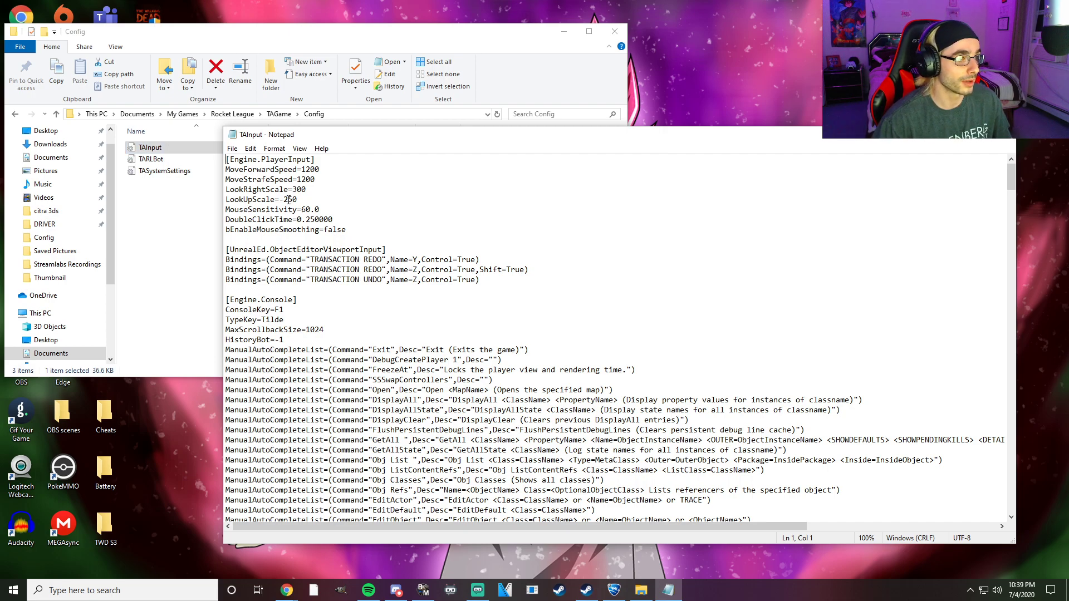
pyautogui.scroll(-4, 288, 199)
pyautogui.scroll(4, 288, 199)
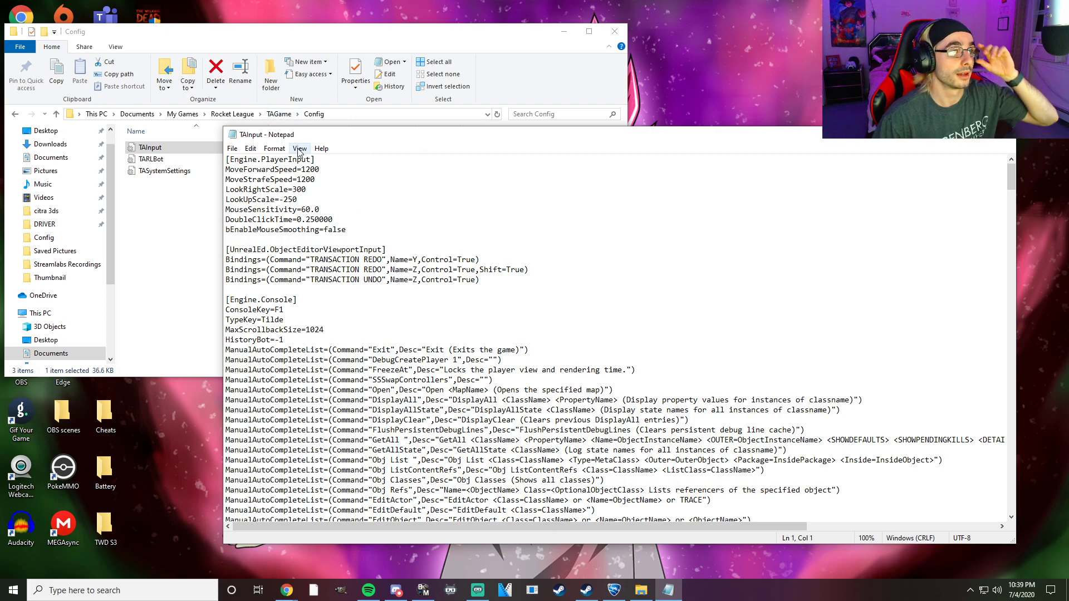
pyautogui.scroll(-11, 366, 292)
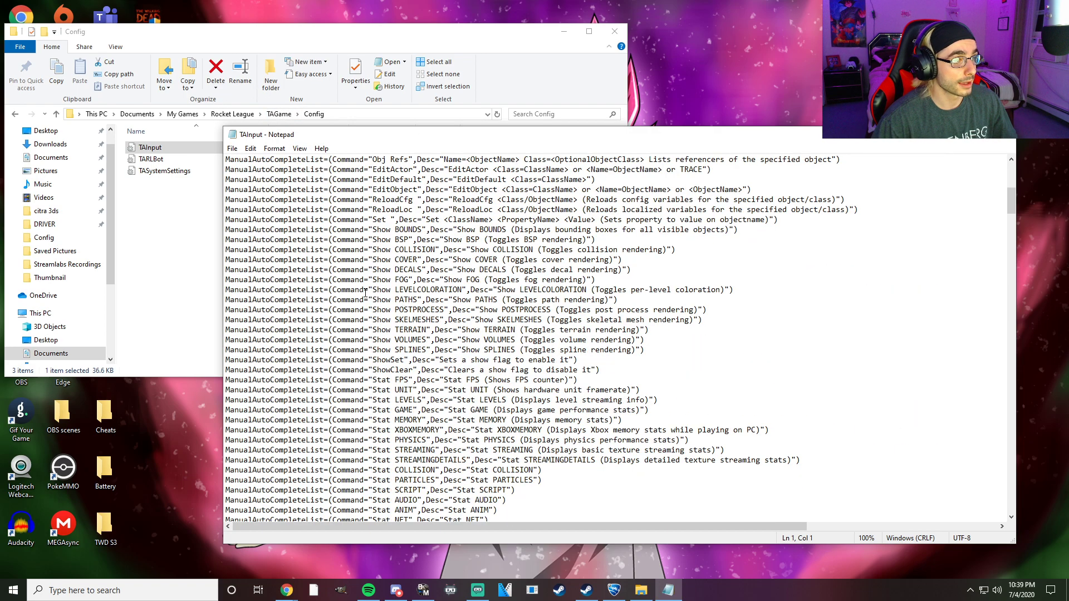
pyautogui.scroll(-20, 365, 292)
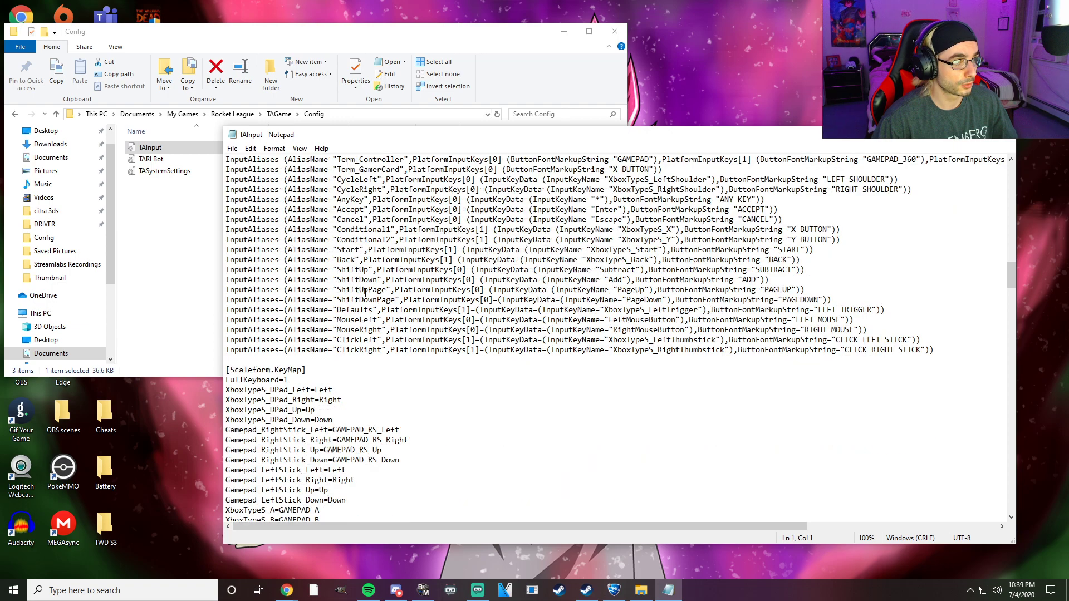
pyautogui.scroll(-20, 366, 293)
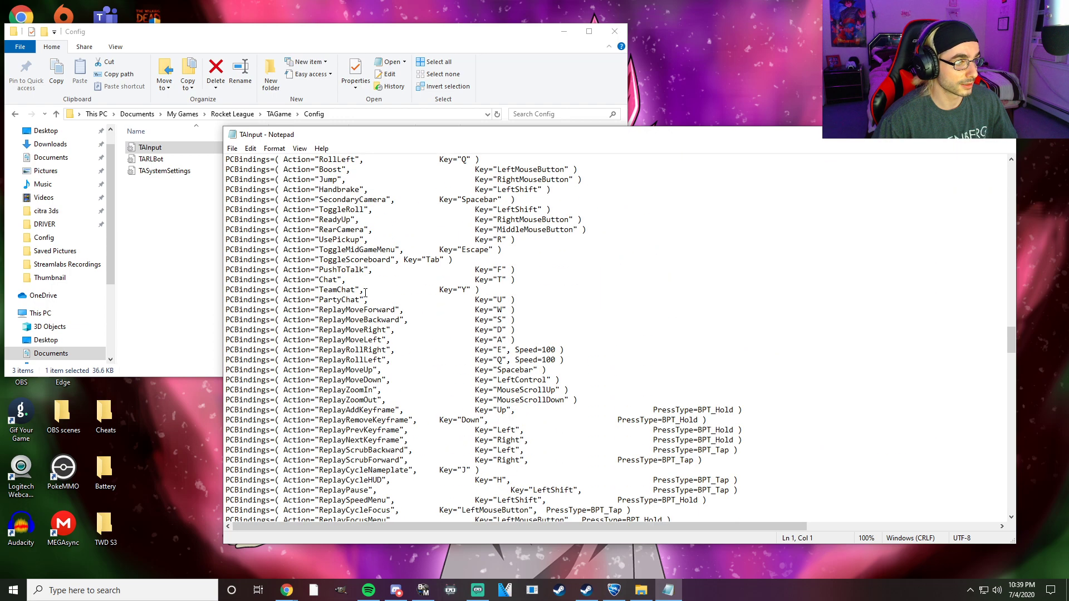
pyautogui.scroll(-20, 366, 292)
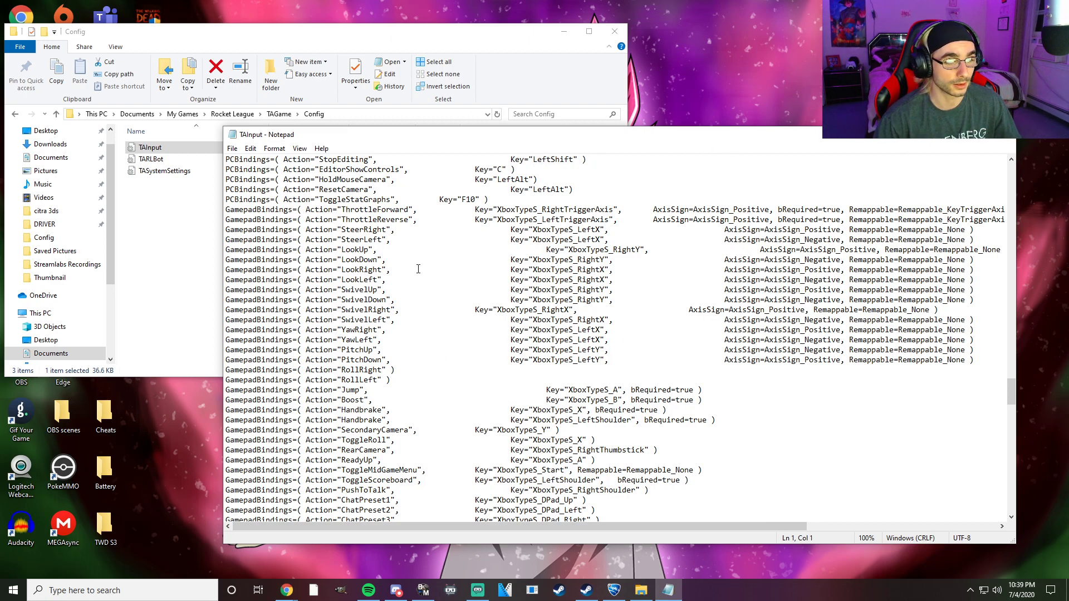
pyautogui.scroll(-9, 559, 432)
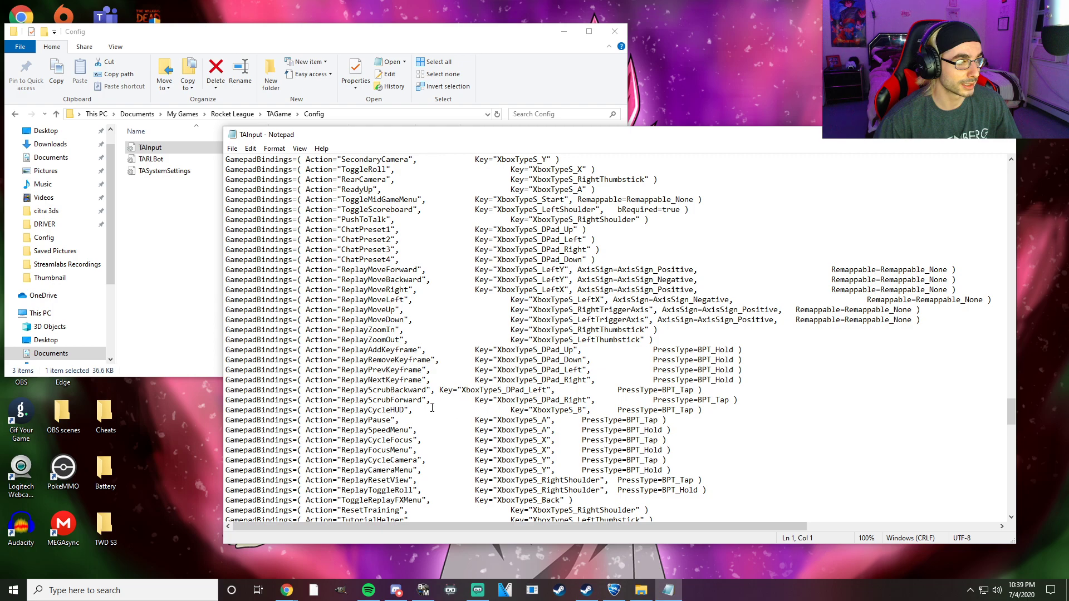
pyautogui.scroll(7, 339, 191)
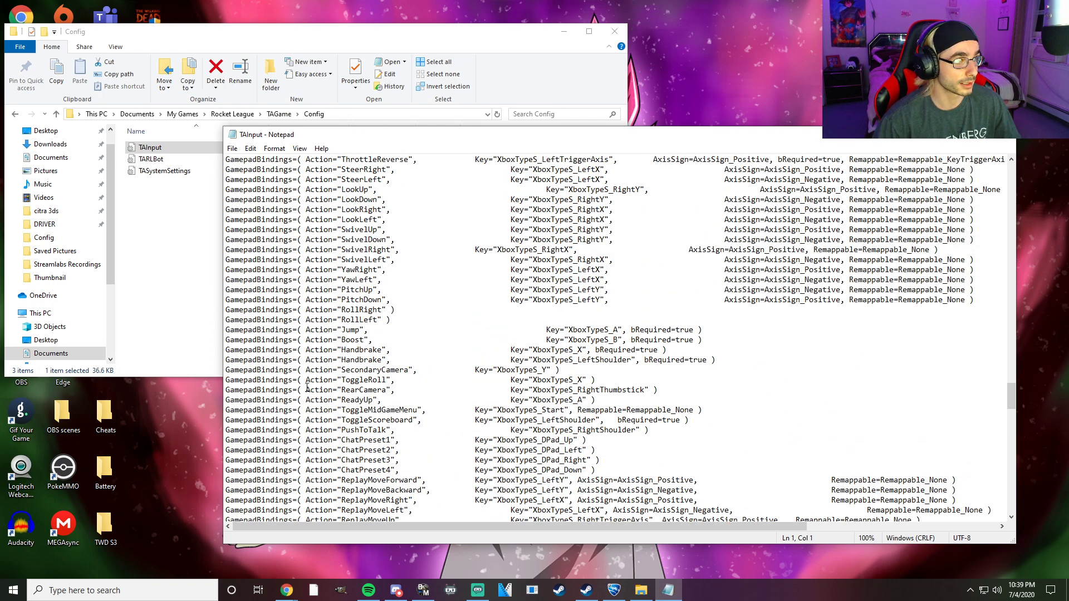
pyautogui.scroll(-20, 433, 415)
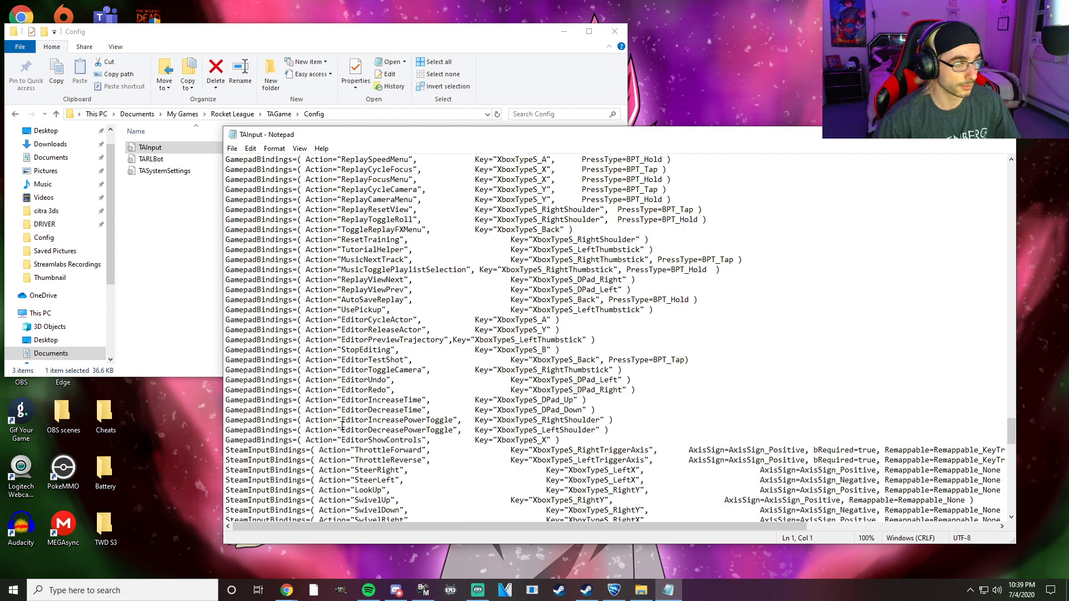
pyautogui.scroll(3, 343, 426)
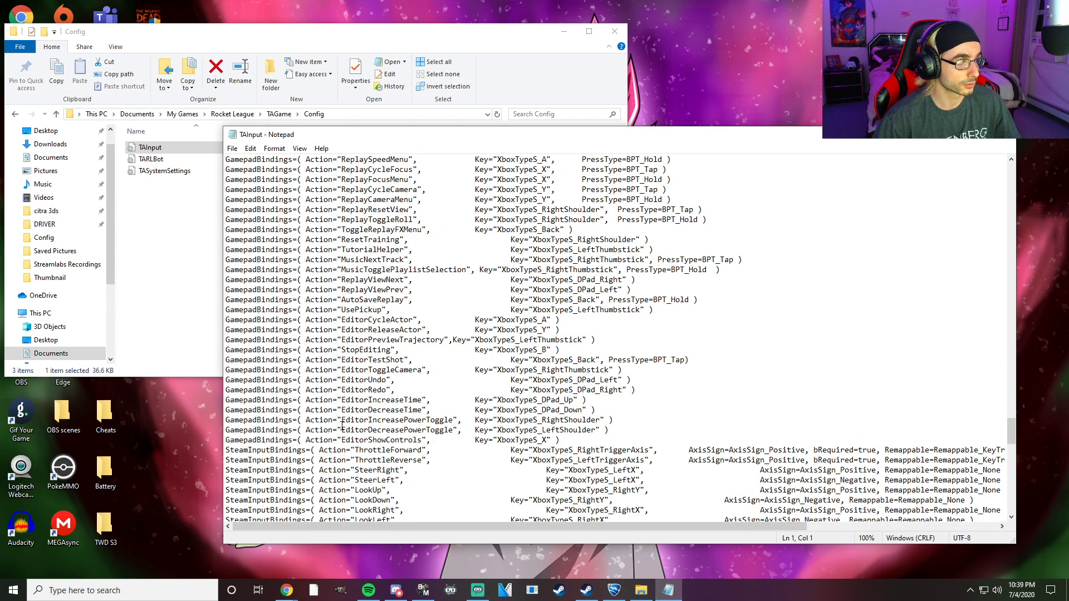
pyautogui.scroll(12, 343, 426)
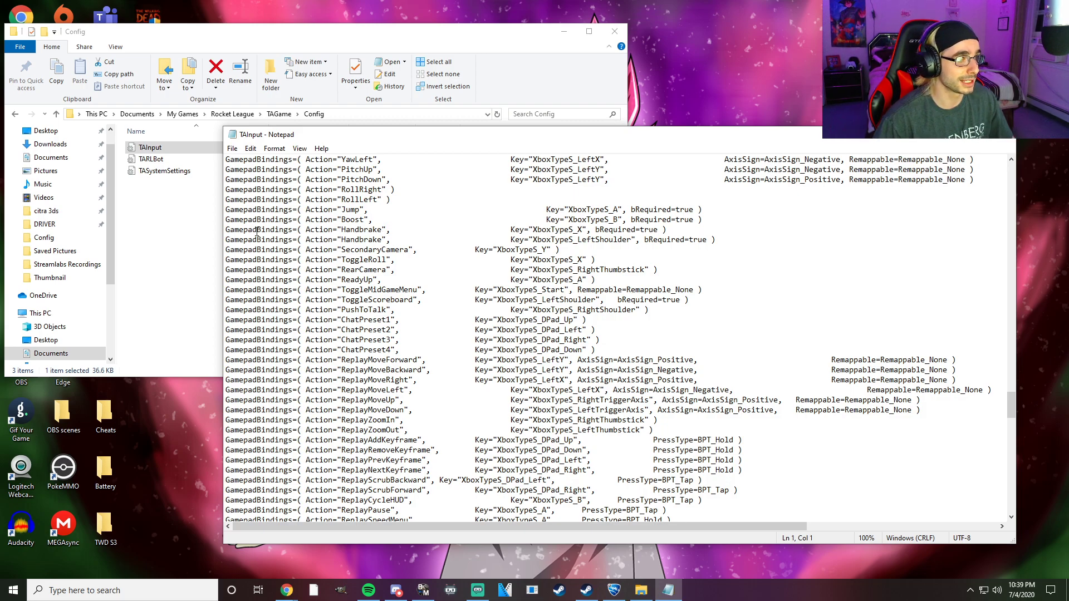
# - Highlight the two gamepad Handbrake lines to examine an action bound to two keys, and review the neighbouring GamepadBindings lines
pyautogui.moveTo(226, 230); pyautogui.dragTo(732, 236)
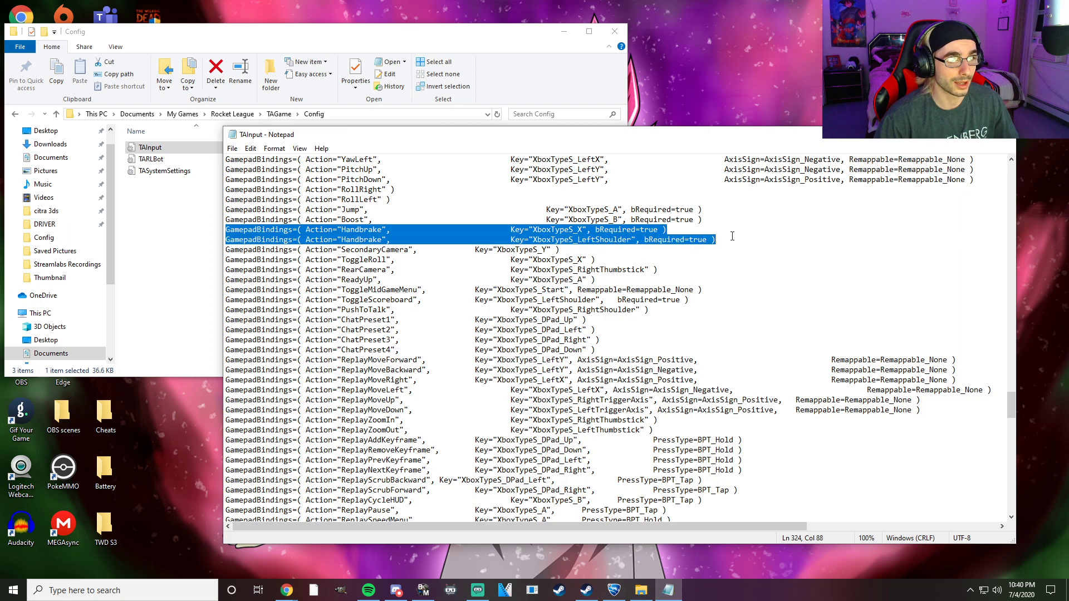
pyautogui.click(624, 240)
pyautogui.scroll(8, 499, 293)
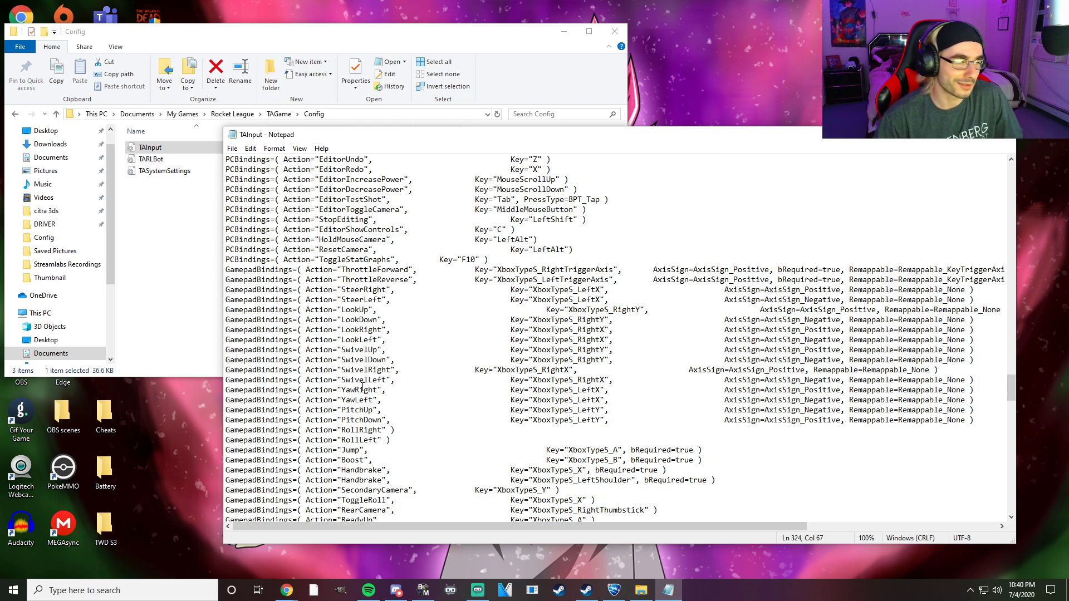
pyautogui.scroll(-4, 363, 423)
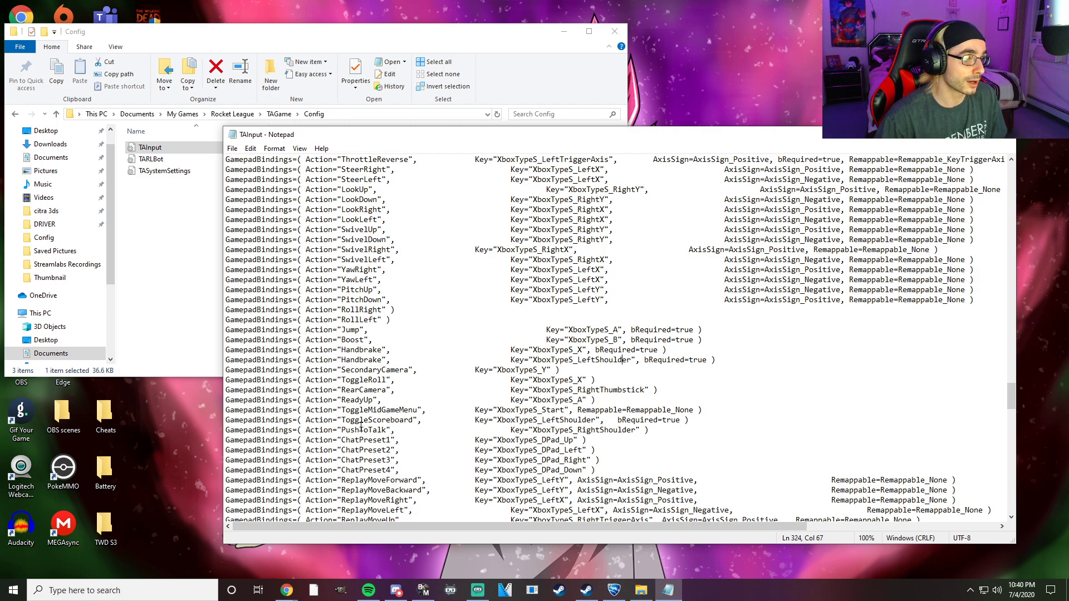
# - Highlight the ToggleMidGameMenu and ToggleScoreboard key entries, then the ChatPreset3 key text in the GamepadBindings, and clear the selection
pyautogui.moveTo(227, 410); pyautogui.dragTo(725, 424)
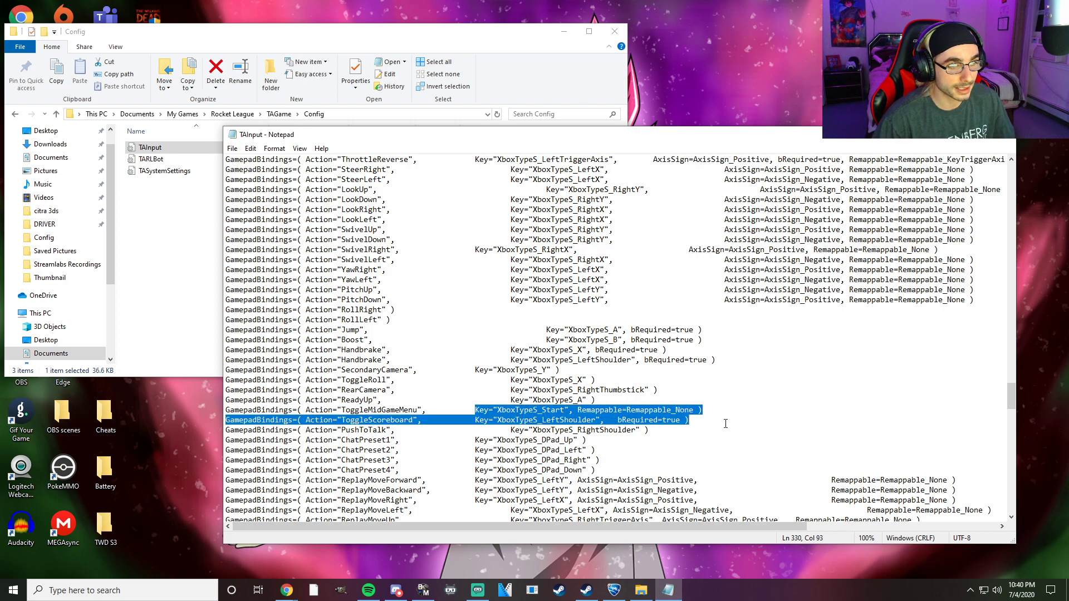
pyautogui.scroll(-1, 339, 358)
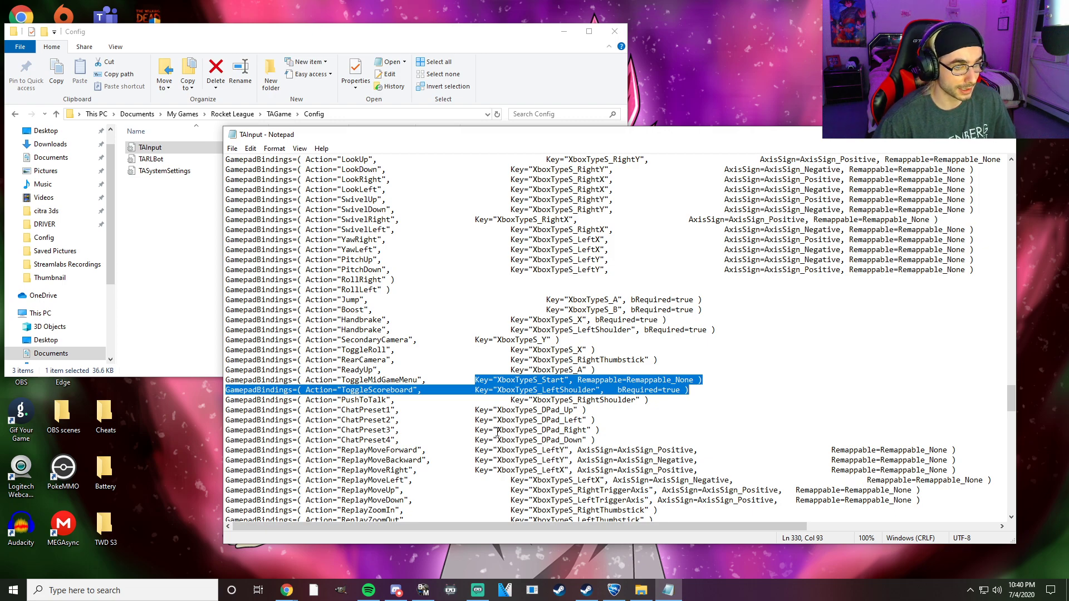
pyautogui.moveTo(473, 430); pyautogui.dragTo(600, 430)
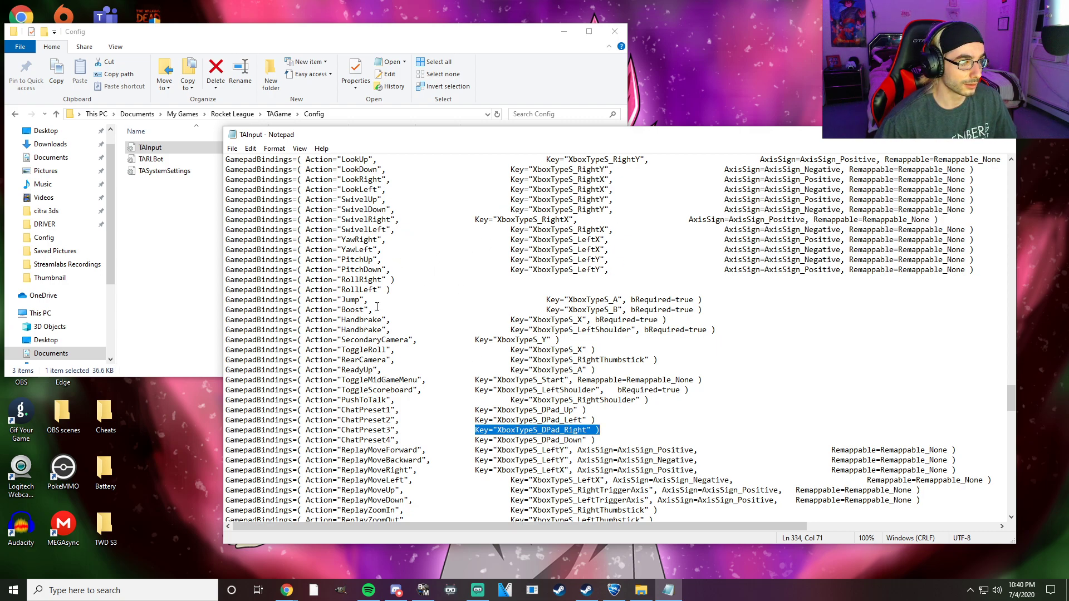
pyautogui.rightClick(492, 436)
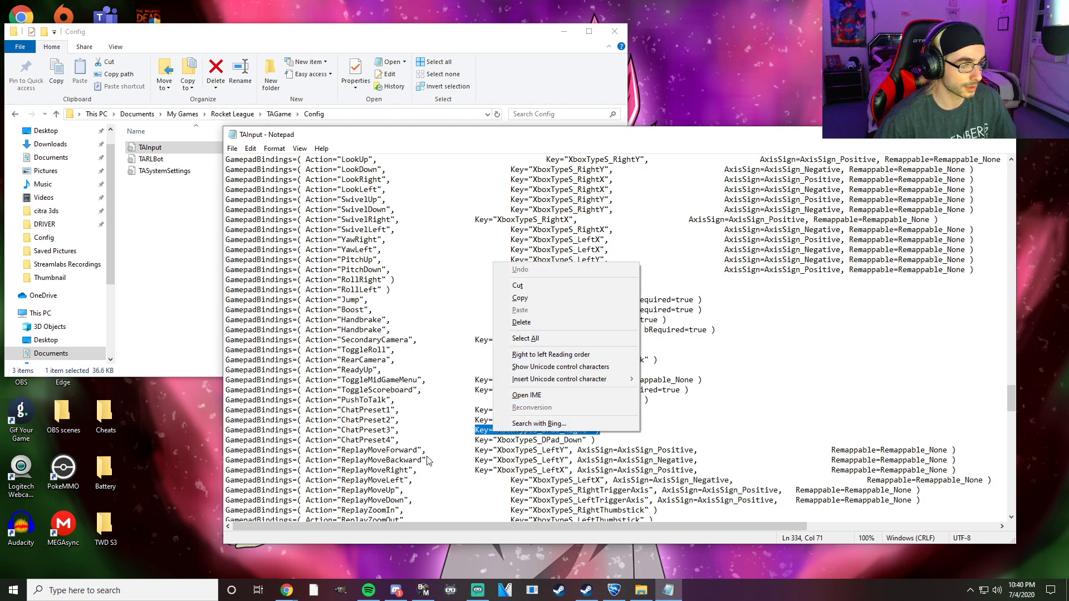
pyautogui.click(327, 390)
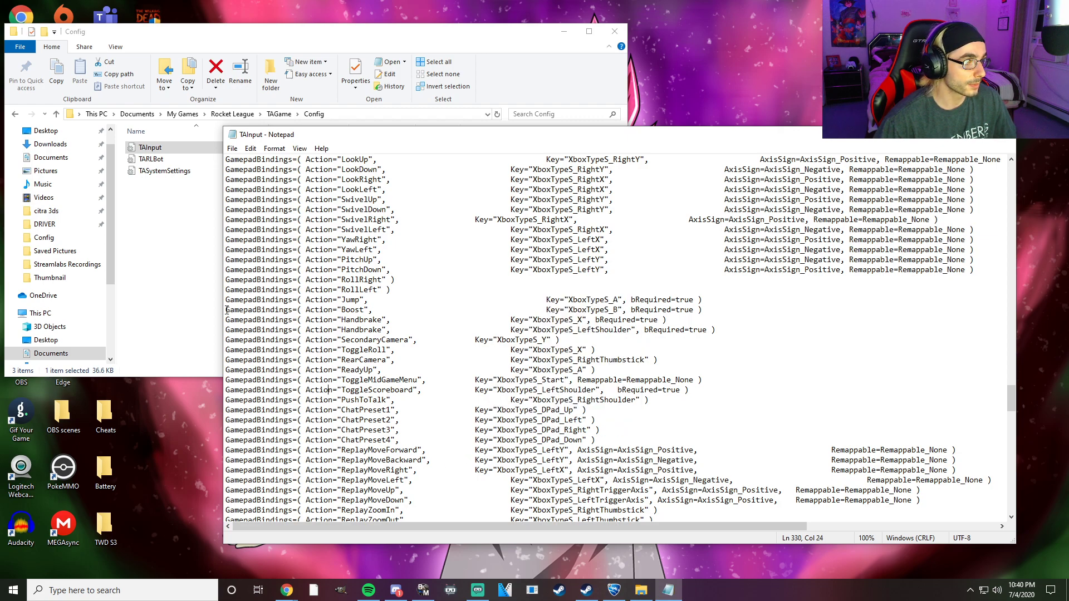
# - Copy the start of the gamepad Boost line, up to Action="Boost", and paste it as a separate line above the first Handbrake entry
pyautogui.moveTo(227, 310); pyautogui.dragTo(371, 310)
pyautogui.rightClick(371, 310)
pyautogui.click(396, 349)
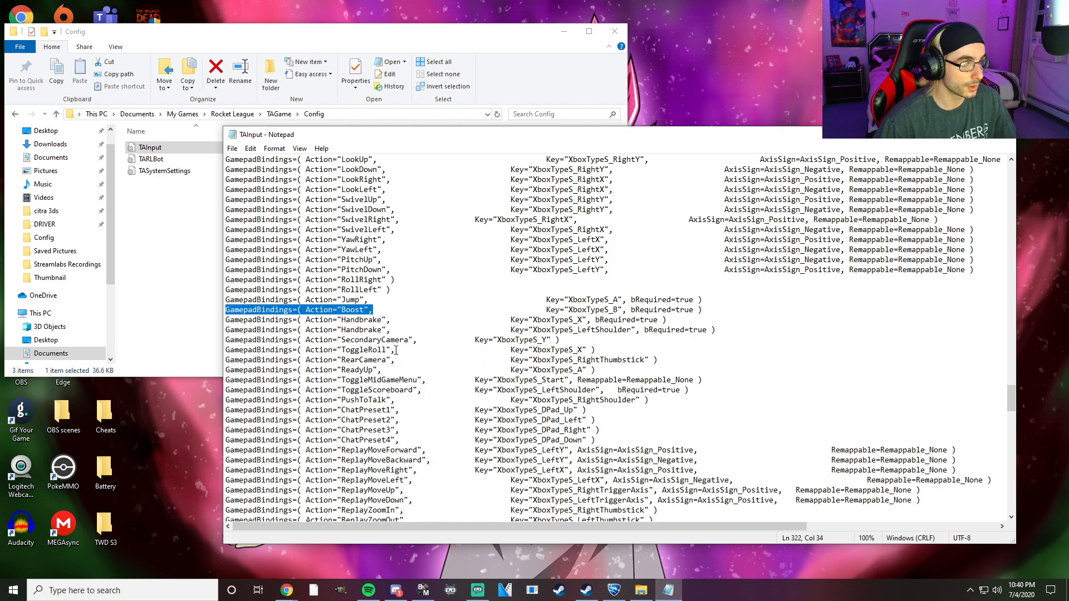
pyautogui.click(226, 319)
pyautogui.hotkey('ctrl', 'v')
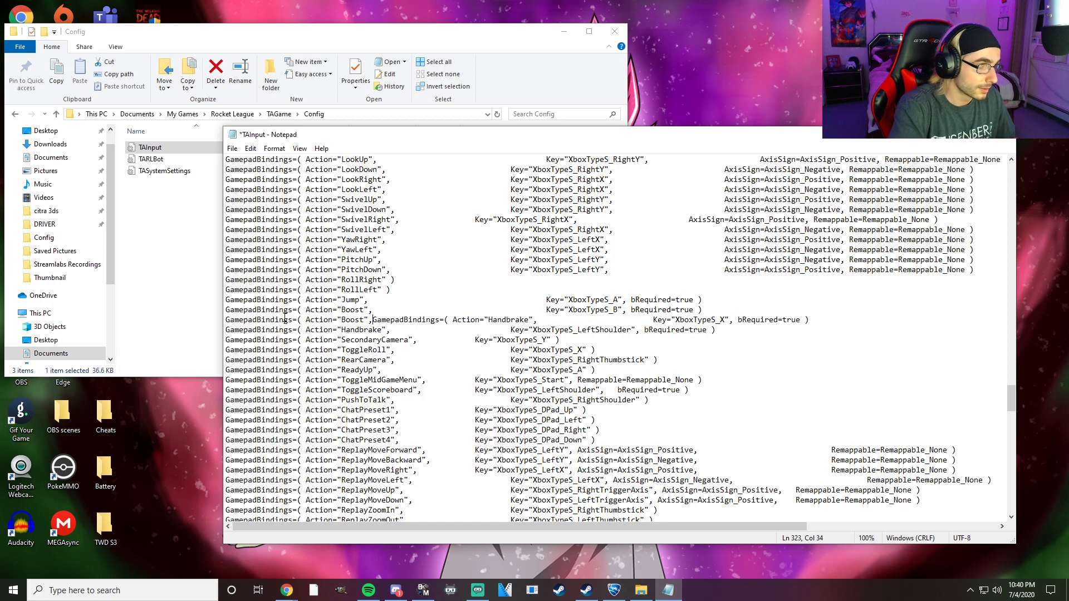
pyautogui.press('Return')
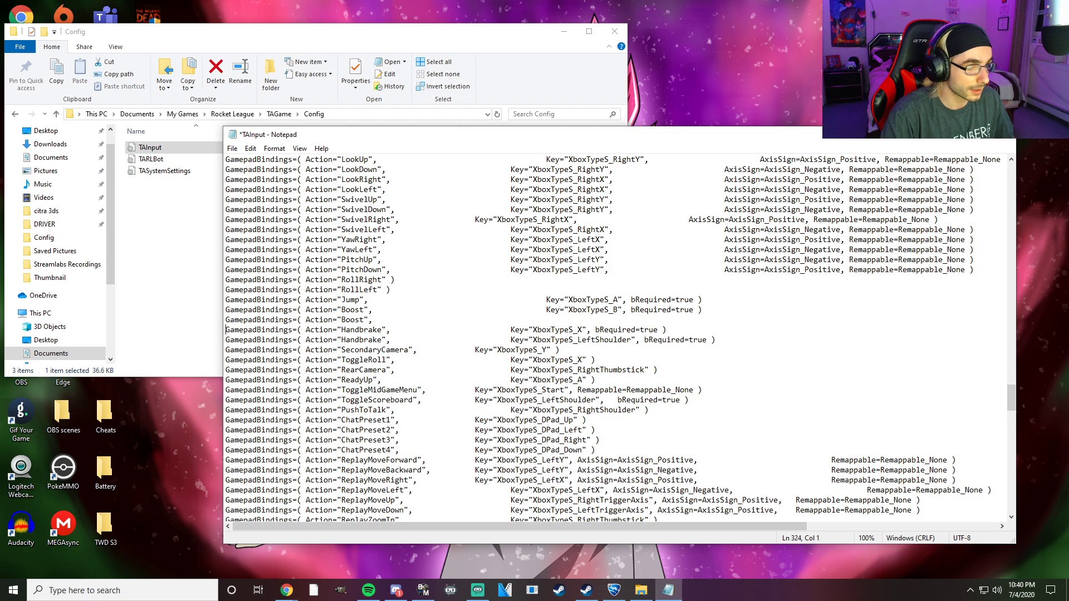
# - Copy Key="XboxTypeS_DPad_Right" ) from the ChatPreset3 line to the second Boost line, and space it out to the key column
pyautogui.moveTo(476, 440); pyautogui.dragTo(587, 440)
pyautogui.rightClick(590, 442)
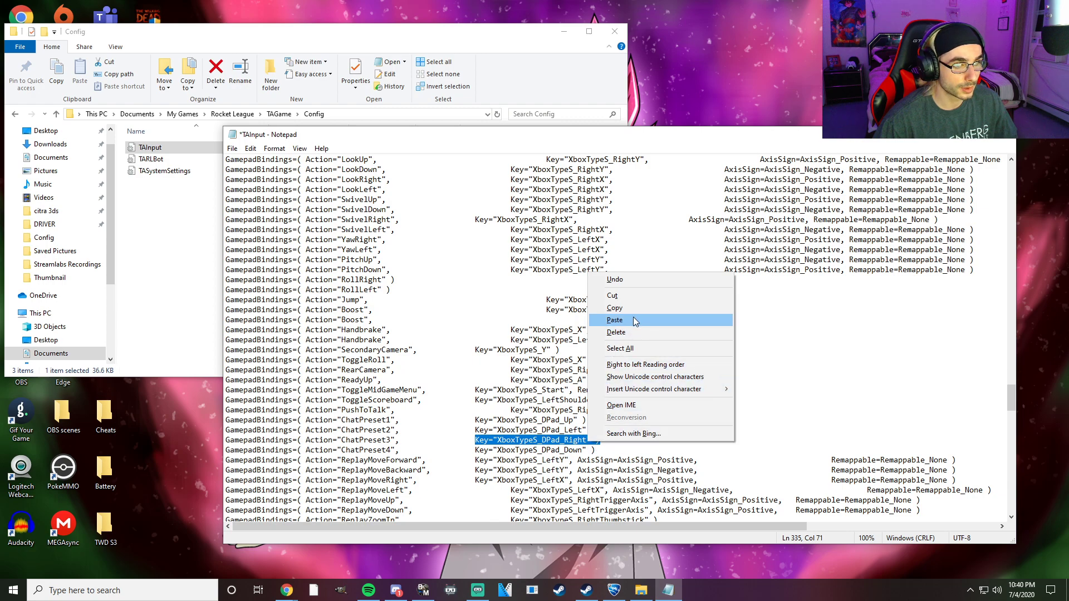
pyautogui.click(622, 310)
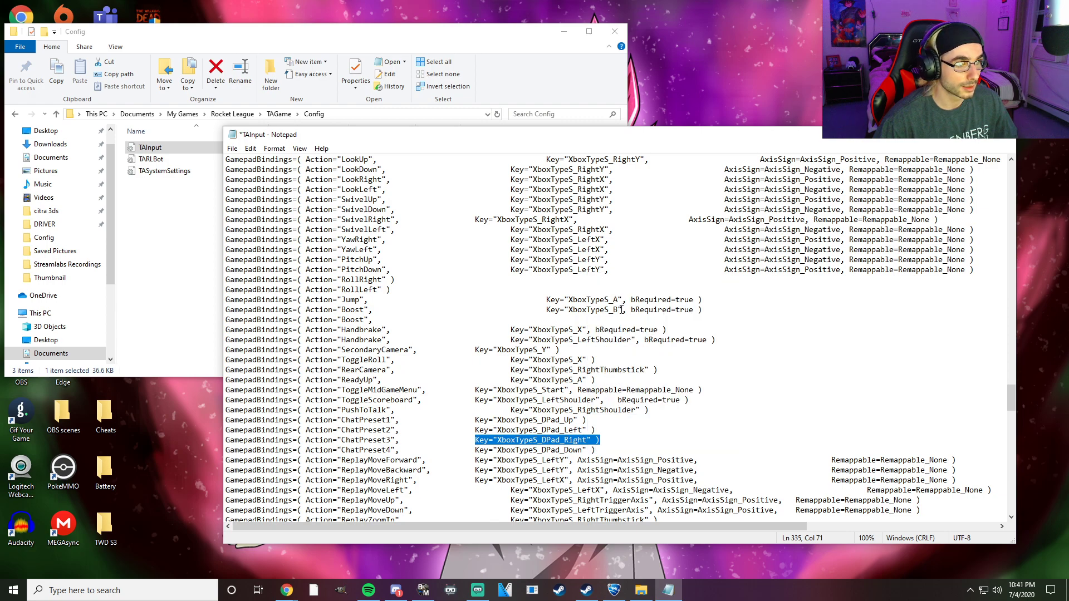
pyautogui.click(415, 318)
pyautogui.hotkey('ctrl', 'v')
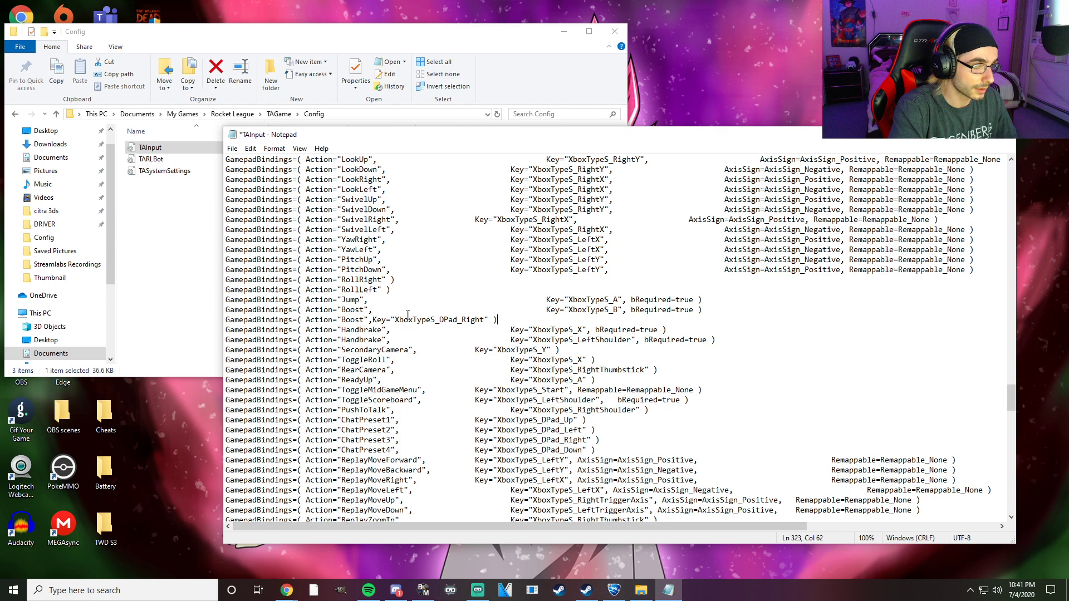
pyautogui.click(371, 320)
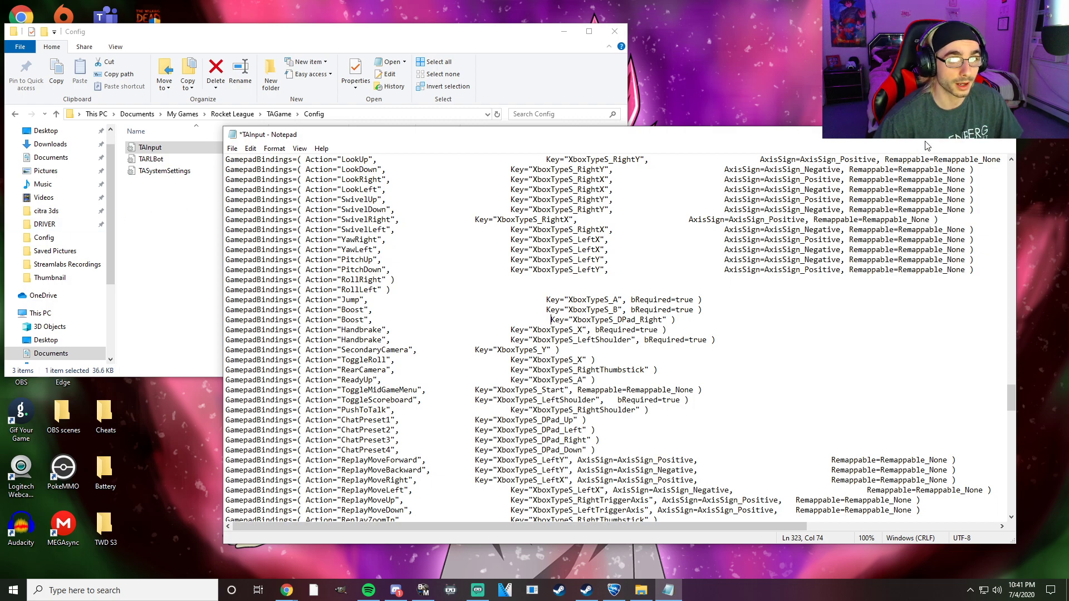
# - Close TAInput and discard its unsaved changes
pyautogui.click(1002, 139)
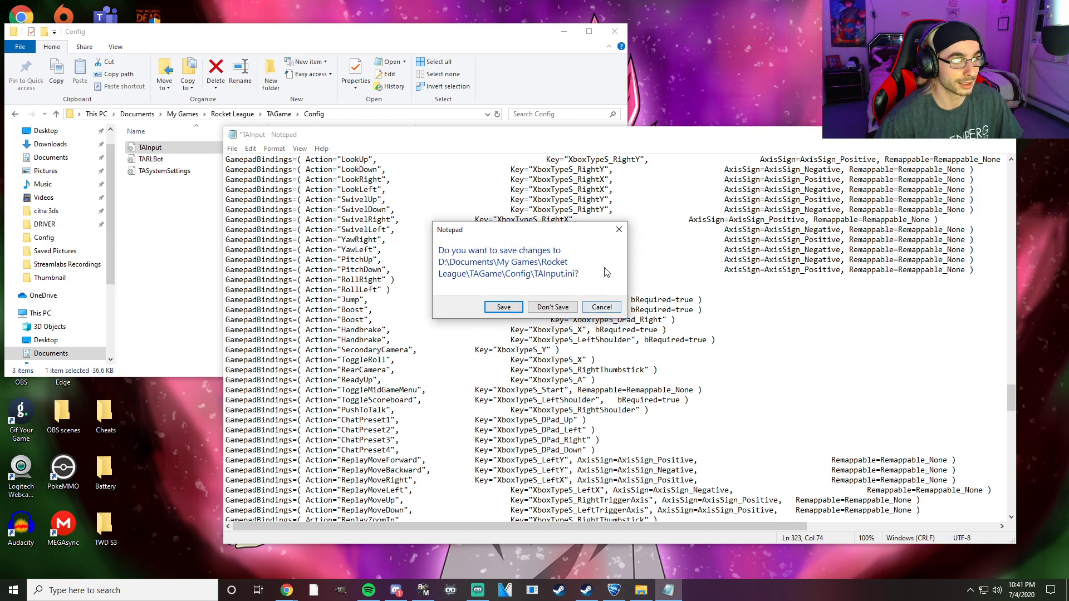
pyautogui.click(564, 310)
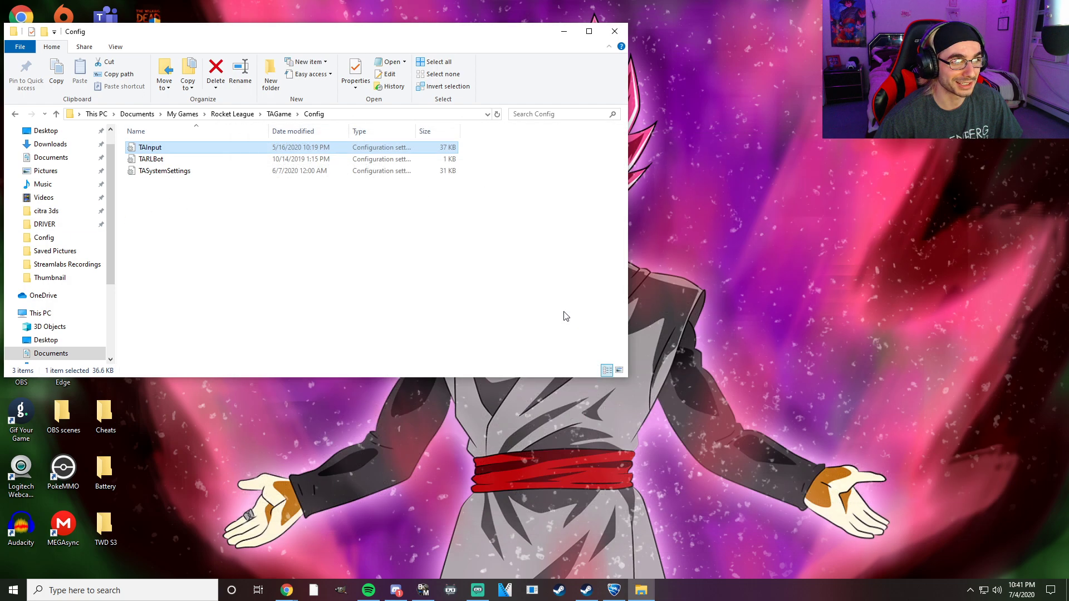